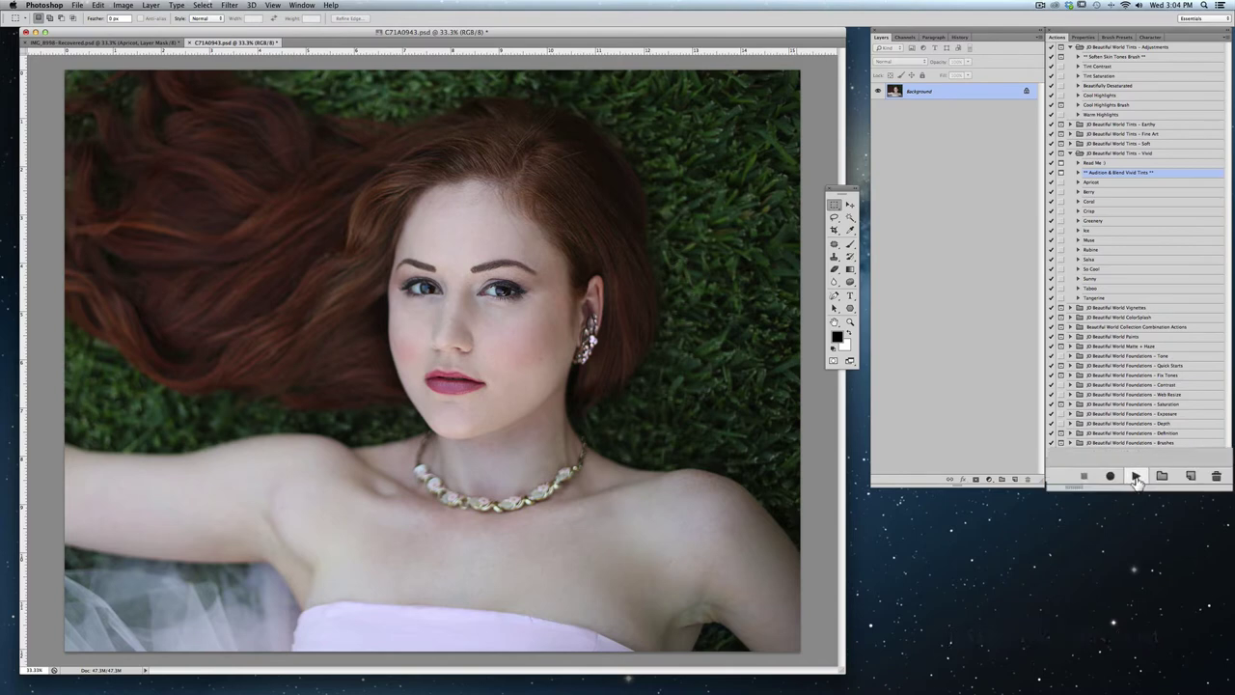
Run the Audition & Blend Vivid Tints action to create hidden tint groups Apricot through Tangerine.
{"action": "left_click", "coordinate": [1170, 472]}
{"action": "left_click", "coordinate": [687, 269]}
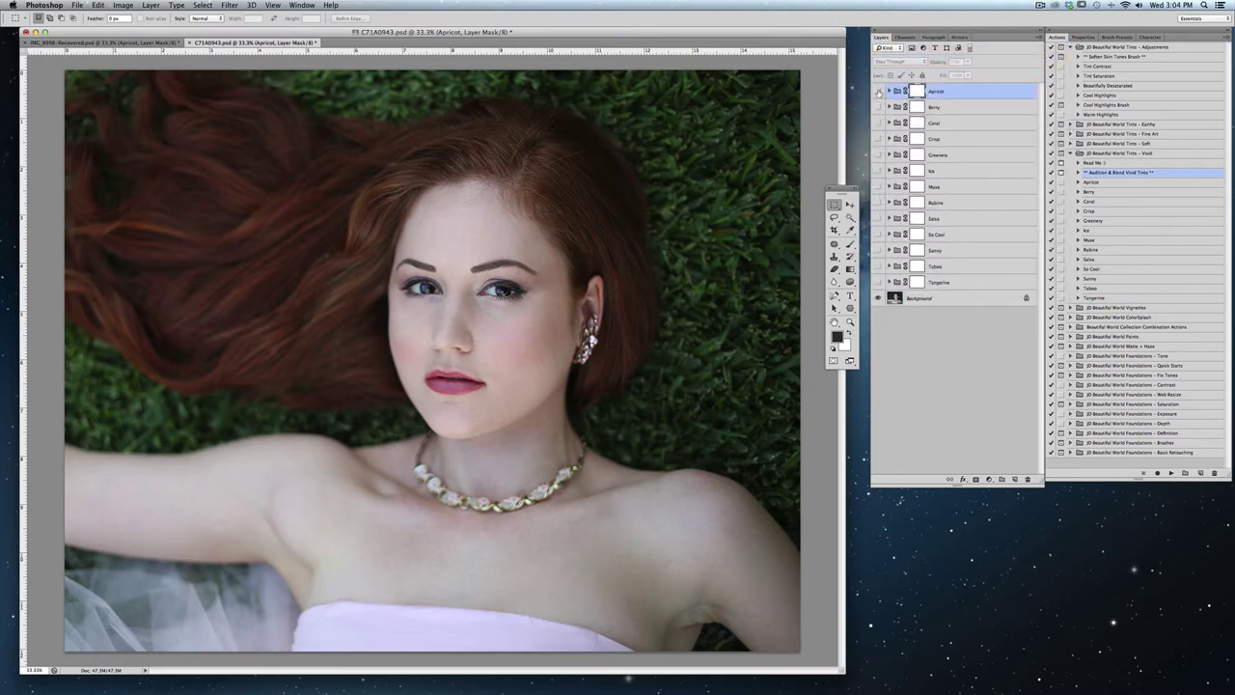
Preview the Apricot, Berry, Coral, Crisp and Greenery tints one at a time on the portrait.
{"action": "left_click", "coordinate": [878, 91]}
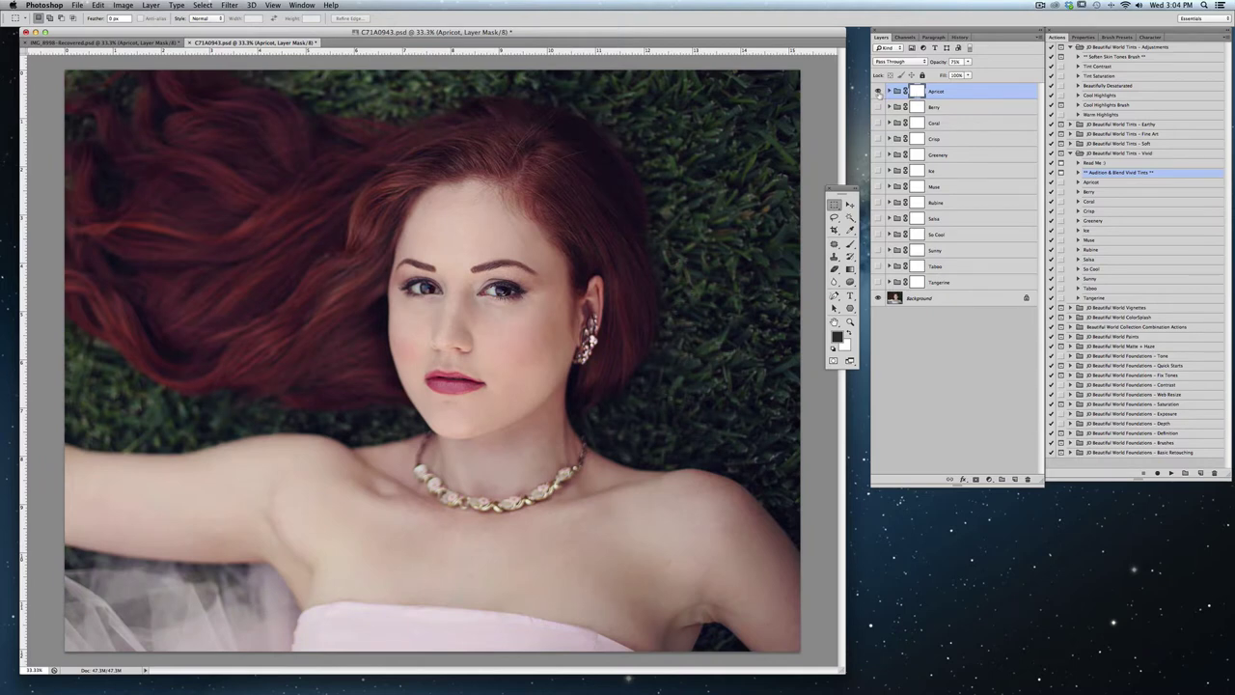
{"action": "left_click", "coordinate": [878, 92]}
{"action": "left_click", "coordinate": [878, 107]}
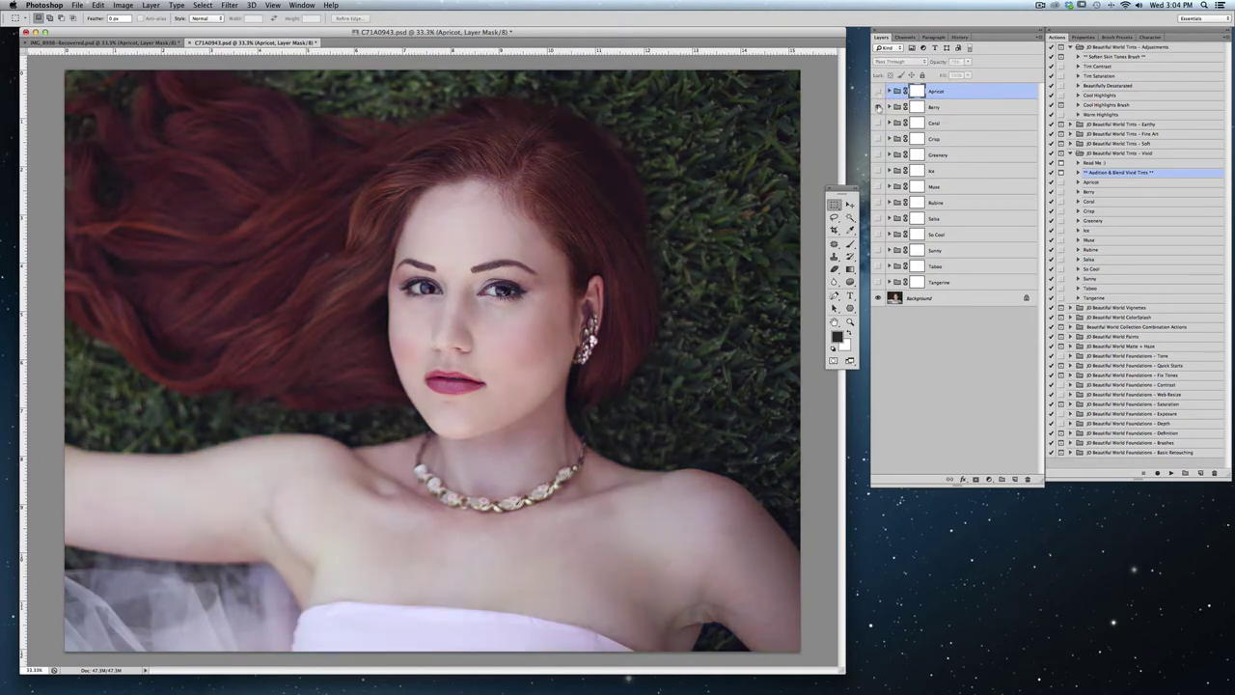
{"action": "left_click", "coordinate": [878, 107]}
{"action": "left_click", "coordinate": [878, 122]}
{"action": "left_click", "coordinate": [878, 122]}
{"action": "left_click", "coordinate": [878, 138]}
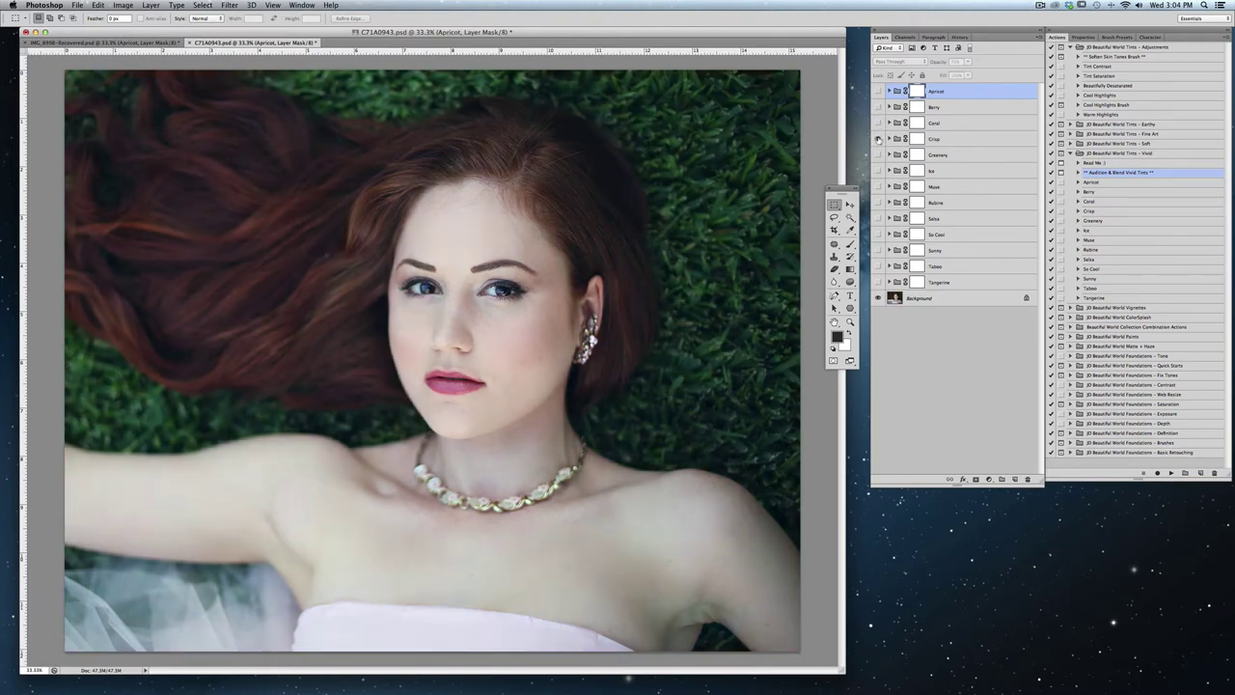
{"action": "left_click", "coordinate": [878, 138]}
{"action": "left_click", "coordinate": [878, 155]}
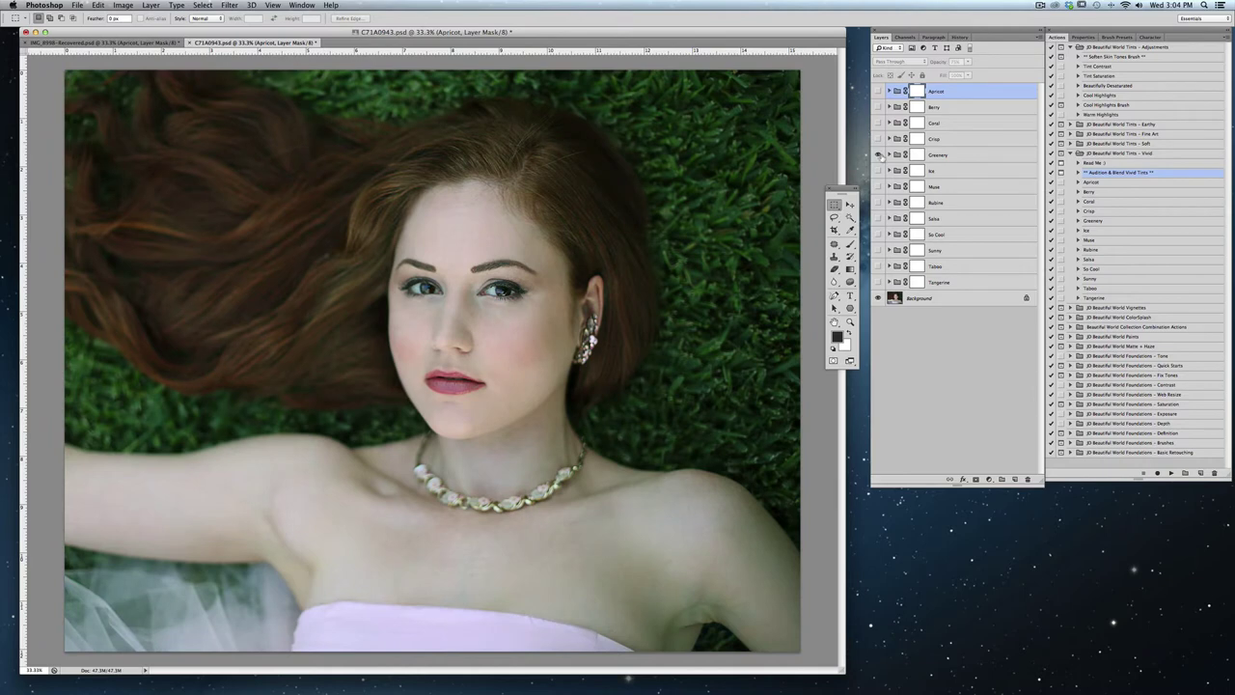
{"action": "left_click", "coordinate": [878, 154]}
Cycle through the Ice, Muse, Rubine, So Cool, Sunny and Taboo tints, then restore Apricot.
{"action": "left_click", "coordinate": [878, 171]}
{"action": "left_click", "coordinate": [879, 187]}
{"action": "left_click", "coordinate": [878, 187]}
{"action": "left_click", "coordinate": [878, 203]}
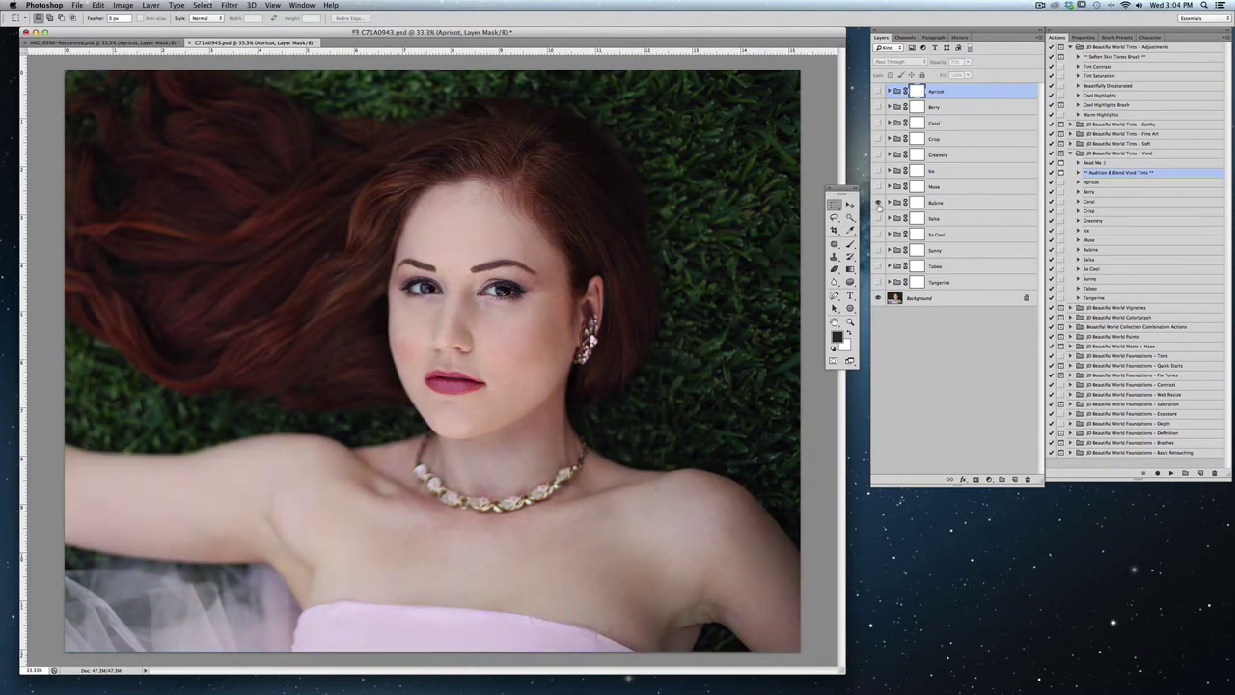
{"action": "left_click", "coordinate": [878, 204]}
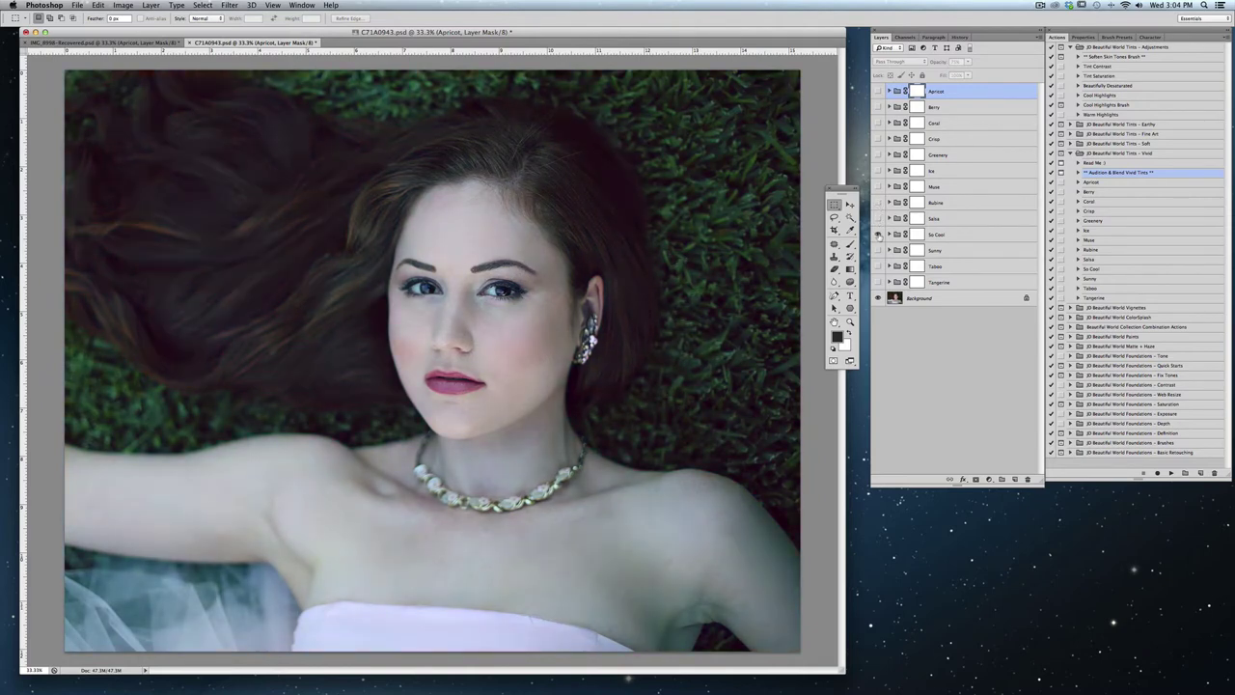
{"action": "left_click", "coordinate": [878, 234]}
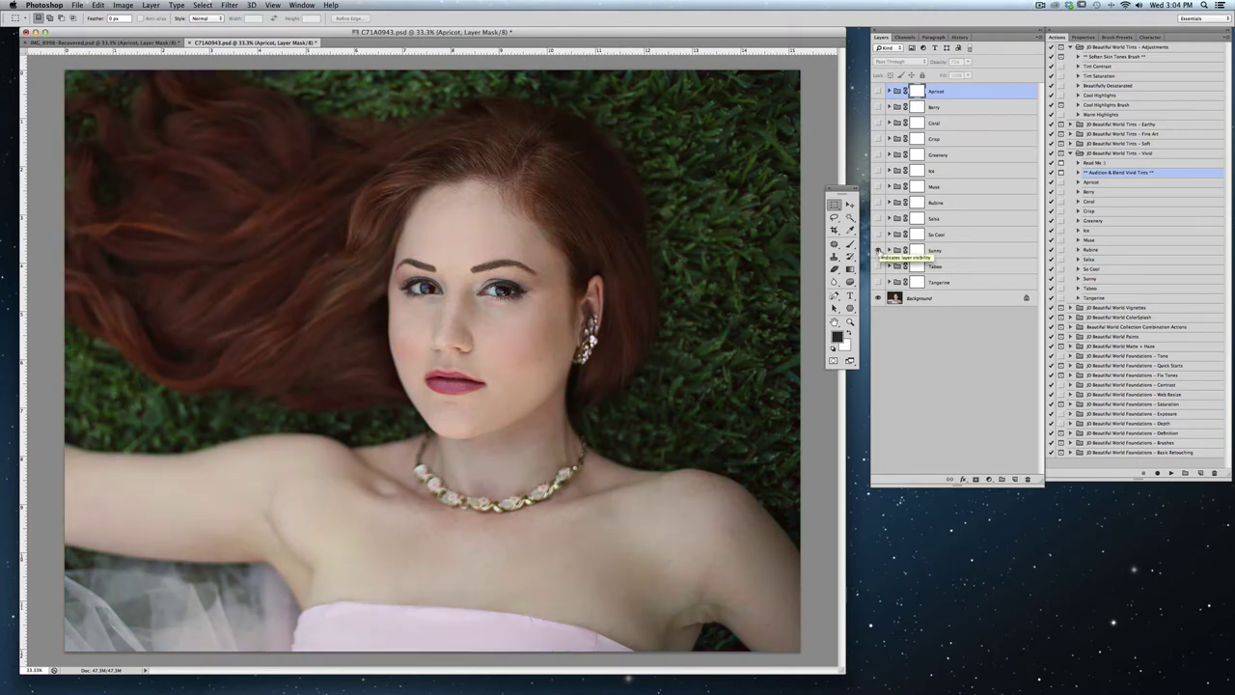
{"action": "left_click", "coordinate": [878, 250]}
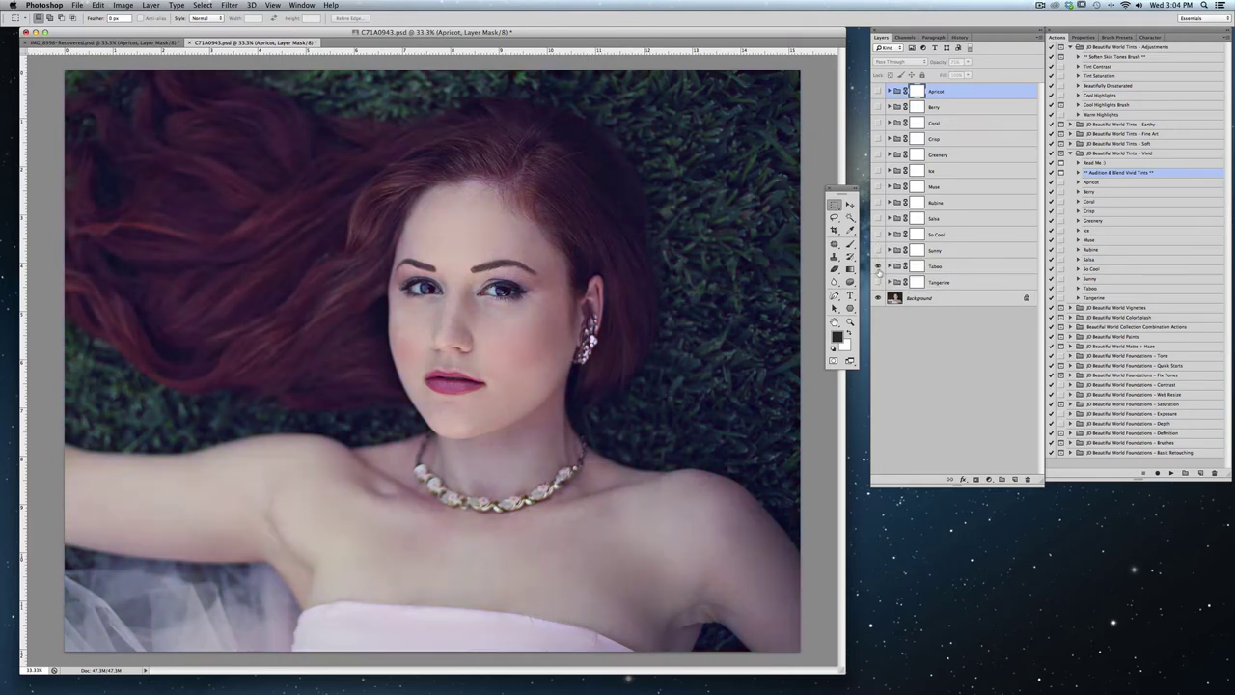
{"action": "left_click", "coordinate": [878, 266]}
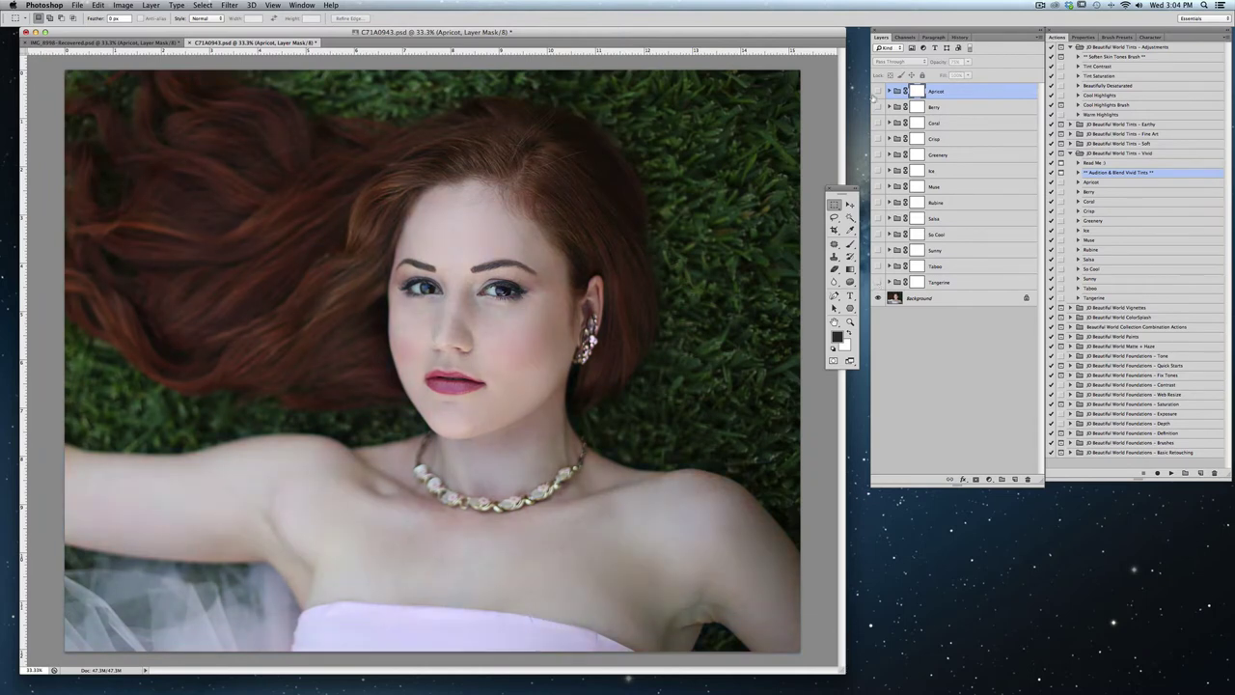
{"action": "left_click", "coordinate": [878, 91]}
Lower the Muse tint group's opacity to 56%.
{"action": "left_click", "coordinate": [933, 186]}
{"action": "left_click", "coordinate": [968, 61]}
{"action": "left_click", "coordinate": [941, 73]}
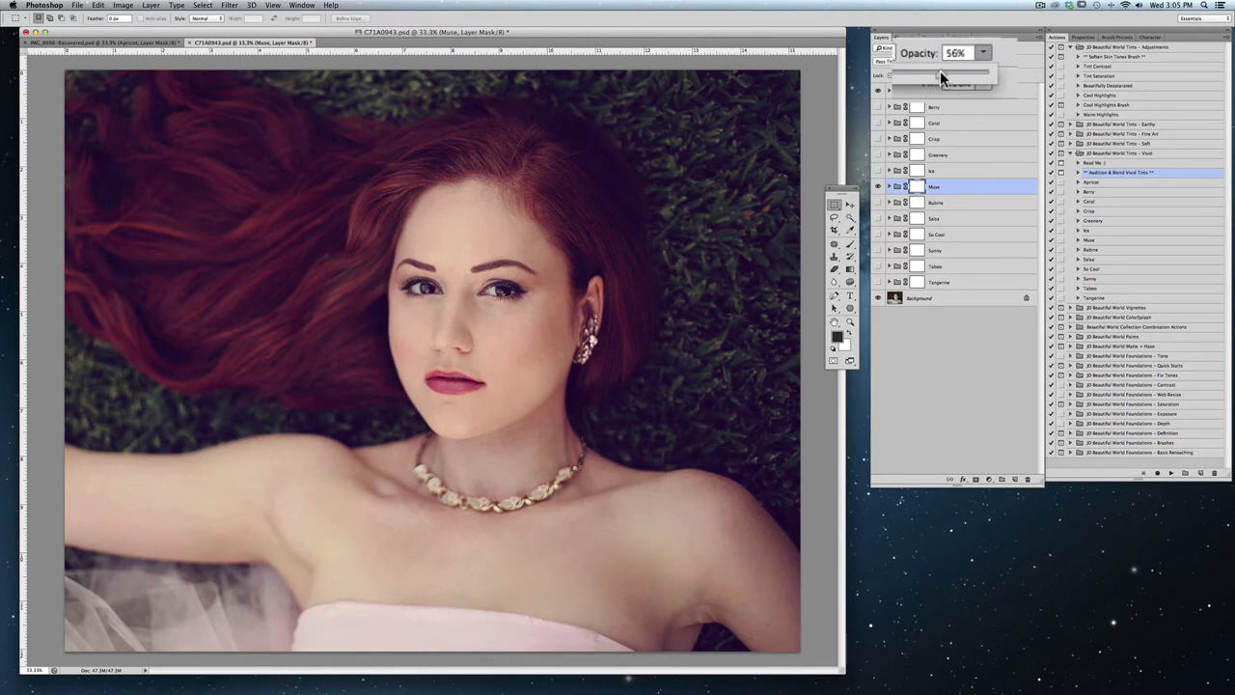
Turn on the Crisp tint at 50% opacity and switch on the Sunny tint.
{"action": "left_click", "coordinate": [940, 141]}
{"action": "left_click", "coordinate": [878, 139]}
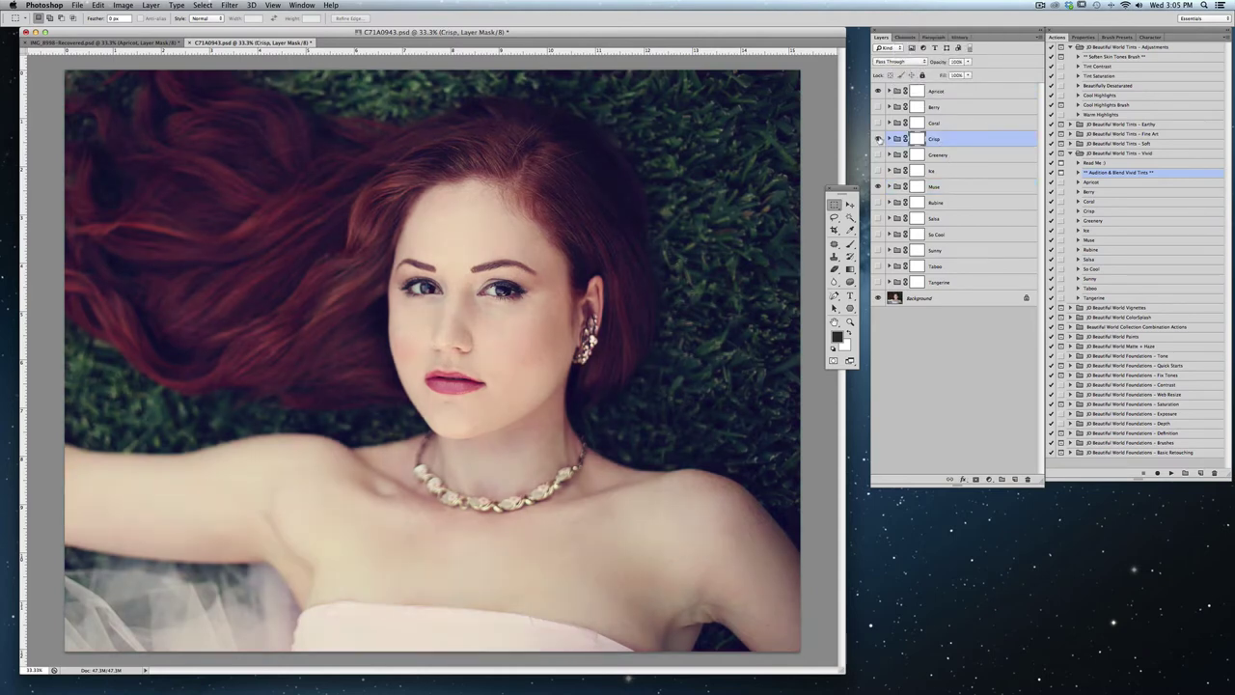
{"action": "left_click", "coordinate": [969, 61]}
{"action": "left_click_drag", "start_coordinate": [952, 72], "coordinate": [948, 73]}
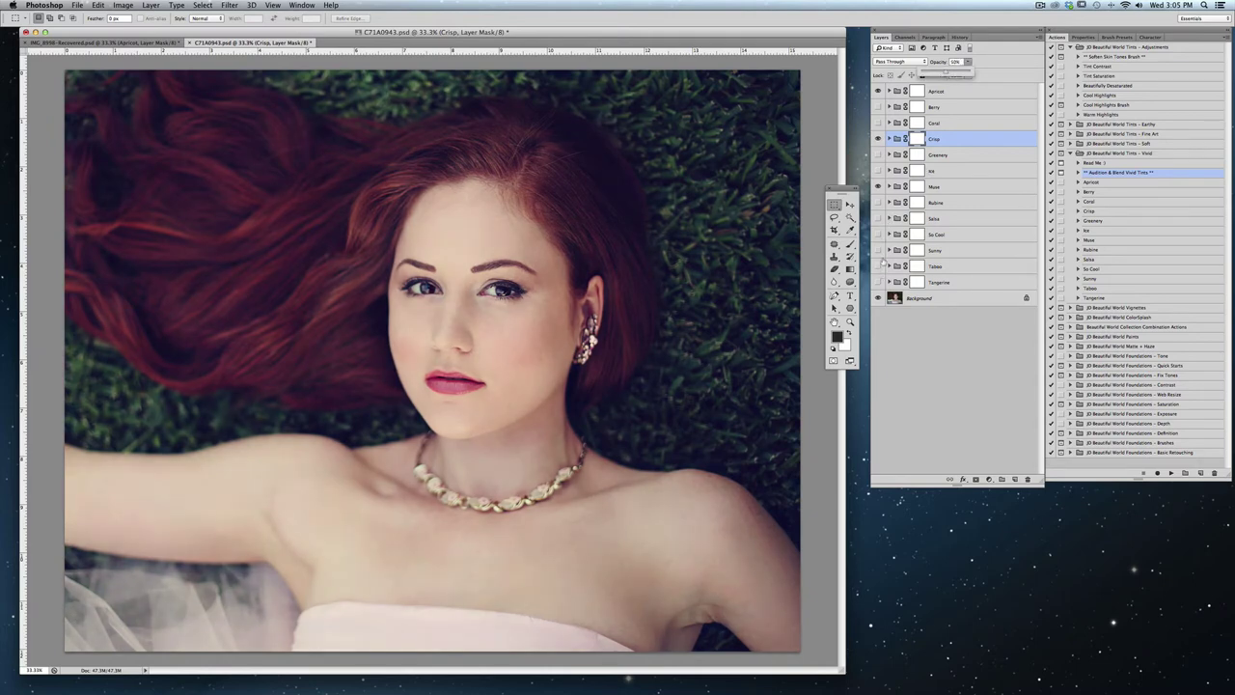
{"action": "left_click", "coordinate": [878, 250]}
{"action": "left_click", "coordinate": [877, 251]}
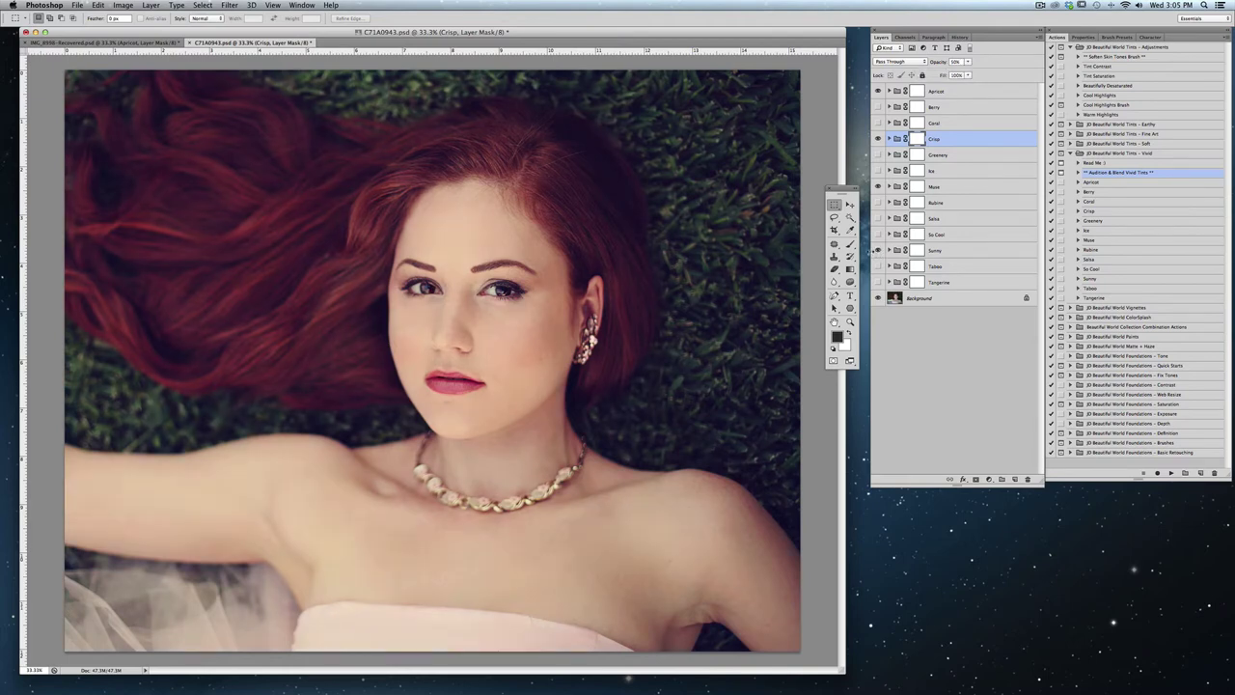
{"action": "left_click", "coordinate": [969, 62]}
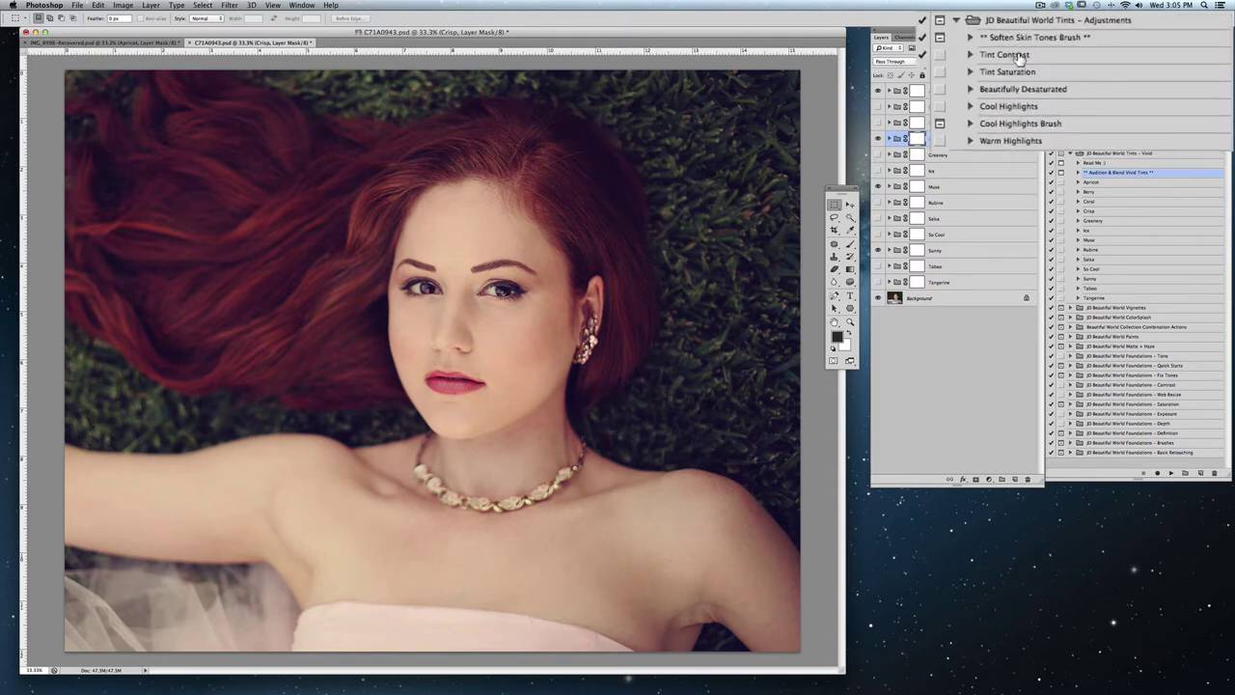
Play the Tint Contrast action, then the Tint Saturation action, on the portrait.
{"action": "left_click", "coordinate": [1018, 58]}
{"action": "left_click", "coordinate": [1170, 473]}
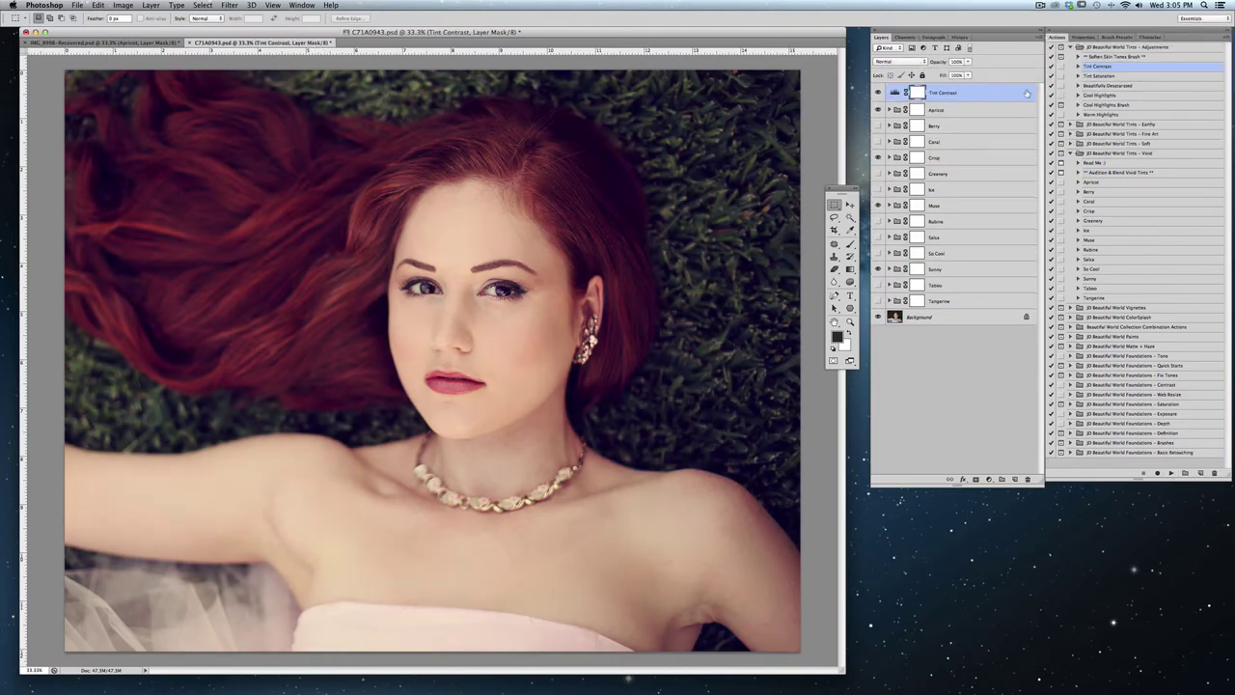
{"action": "left_click", "coordinate": [1099, 77]}
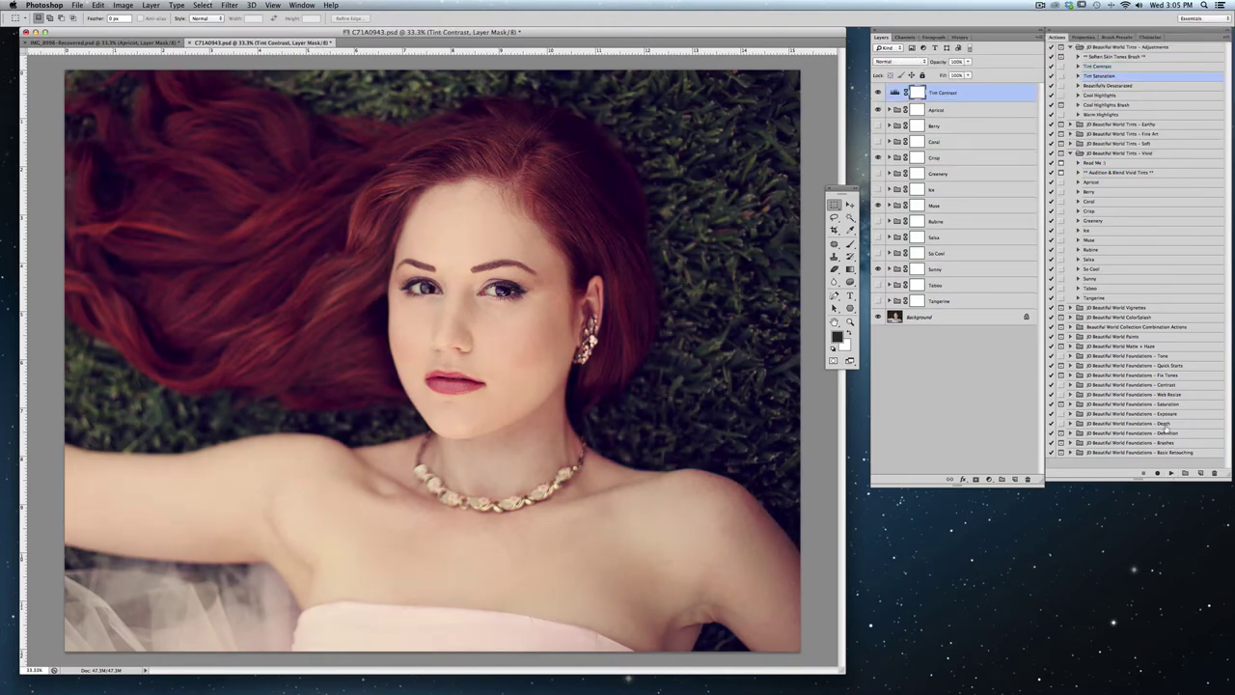
{"action": "left_click", "coordinate": [1171, 473]}
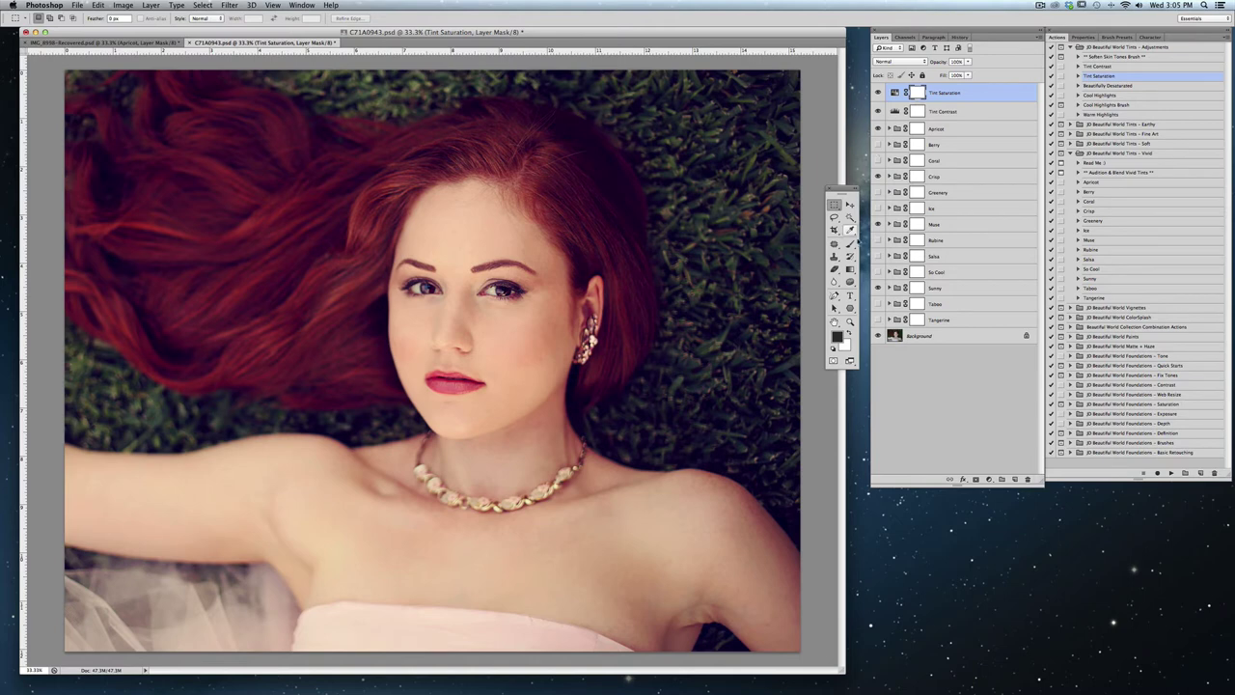
{"action": "left_click", "coordinate": [850, 246]}
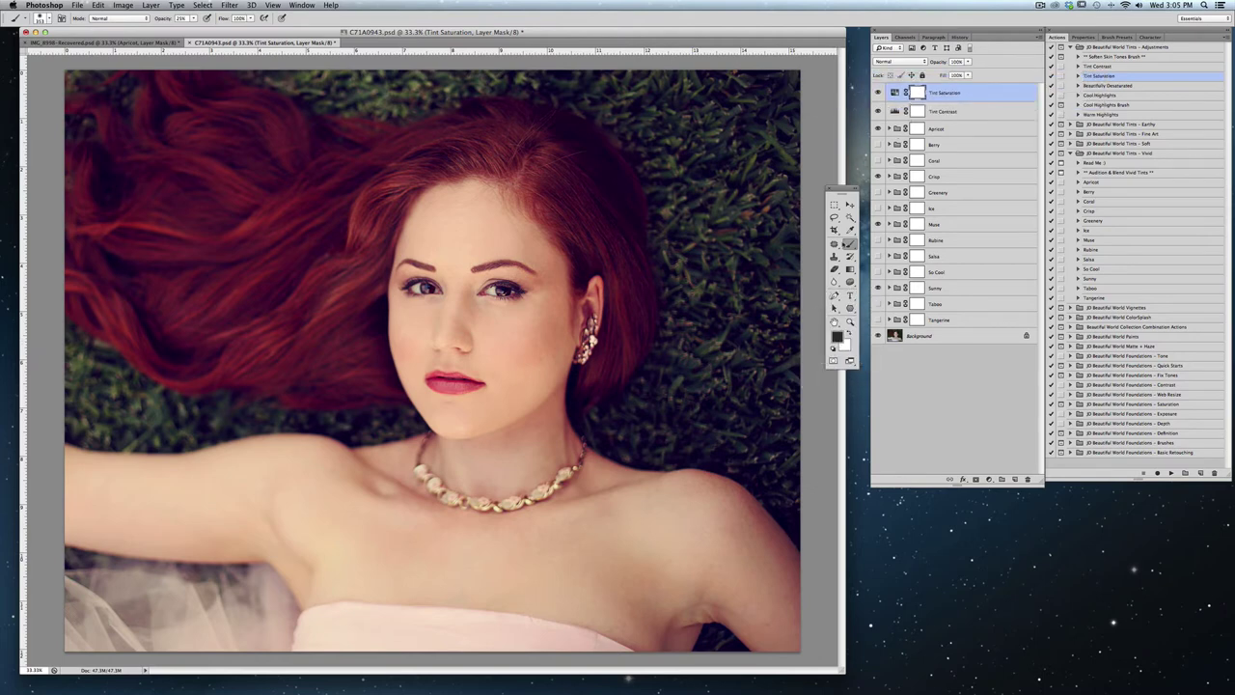
With a 300 px, 39% opacity brush, mask saturation off the chest, neck, cheek, chin and forehead.
{"action": "left_click", "coordinate": [46, 17]}
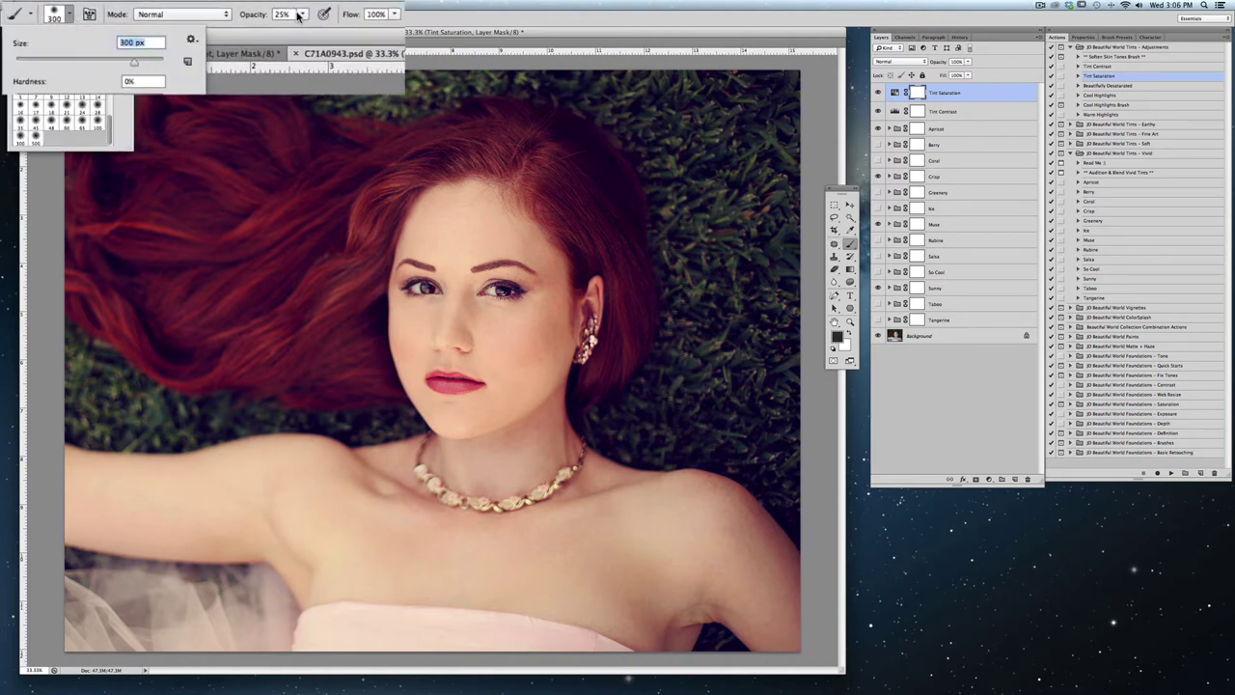
{"action": "left_click_drag", "start_coordinate": [299, 17], "coordinate": [318, 74]}
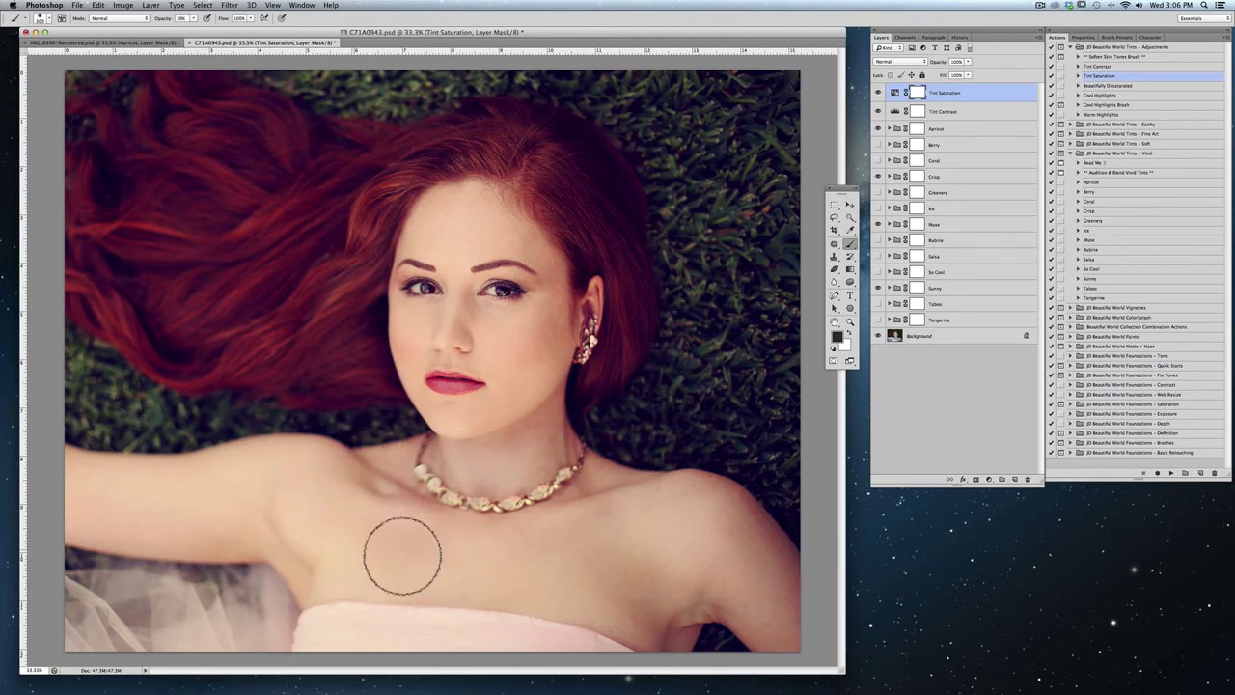
{"action": "left_click_drag", "start_coordinate": [601, 367], "coordinate": [571, 394]}
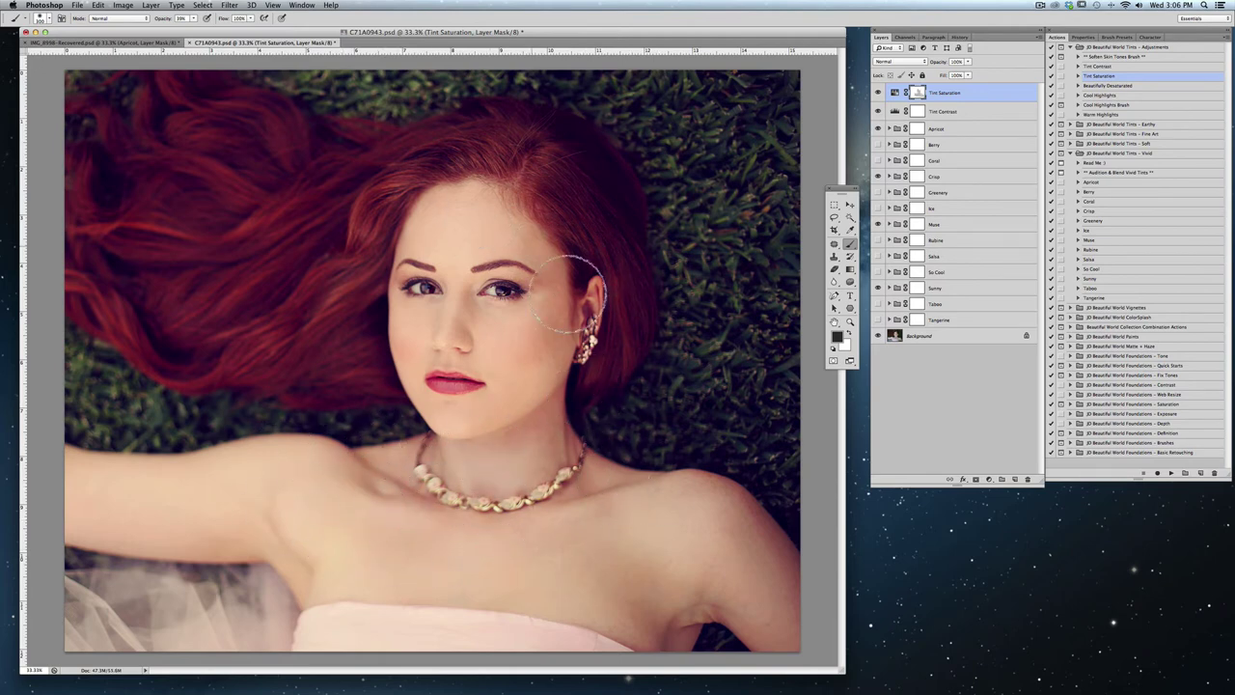
{"action": "left_click_drag", "start_coordinate": [496, 405], "coordinate": [524, 427]}
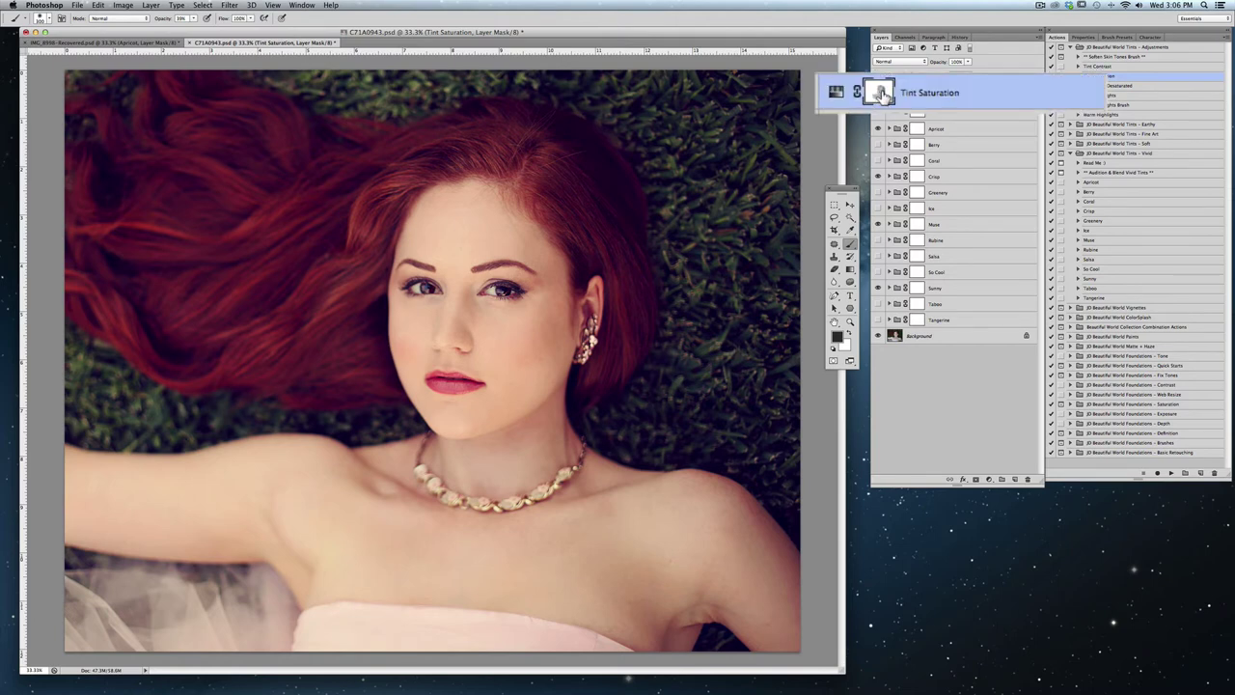
Apply a Gaussian Blur of 27.5 pixels radius to the Tint Saturation mask.
{"action": "left_click", "coordinate": [230, 5]}
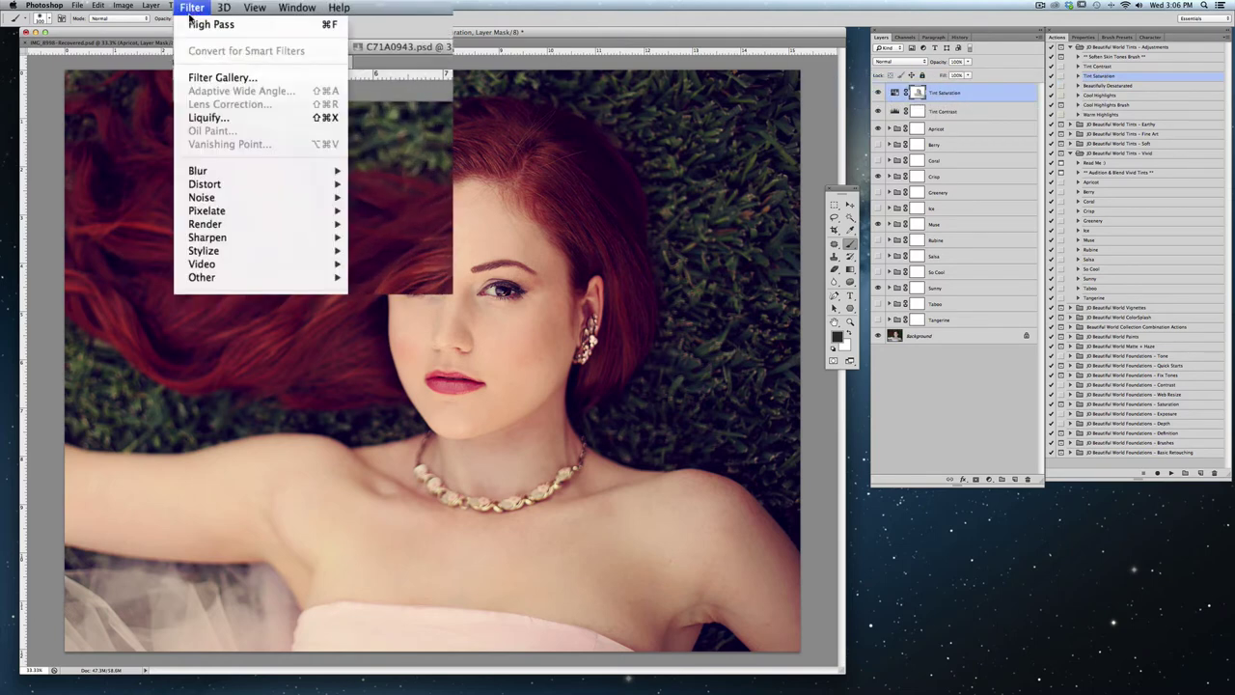
{"action": "mouse_move", "coordinate": [333, 169]}
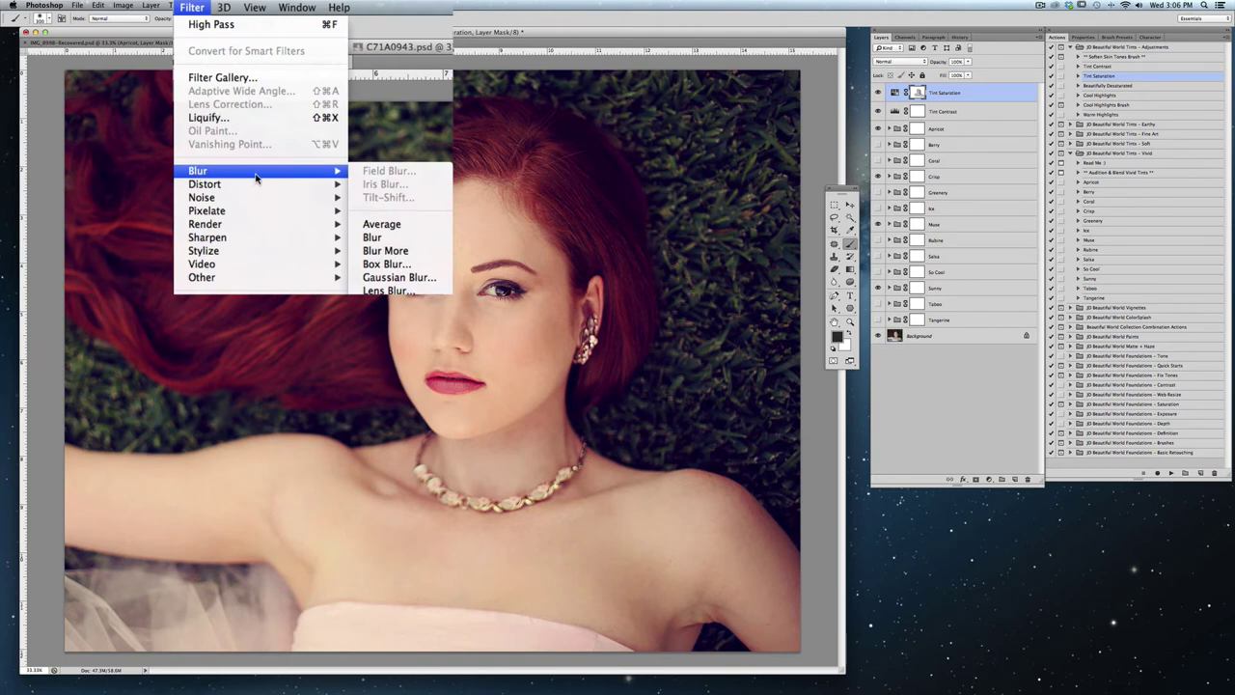
{"action": "left_click", "coordinate": [436, 278]}
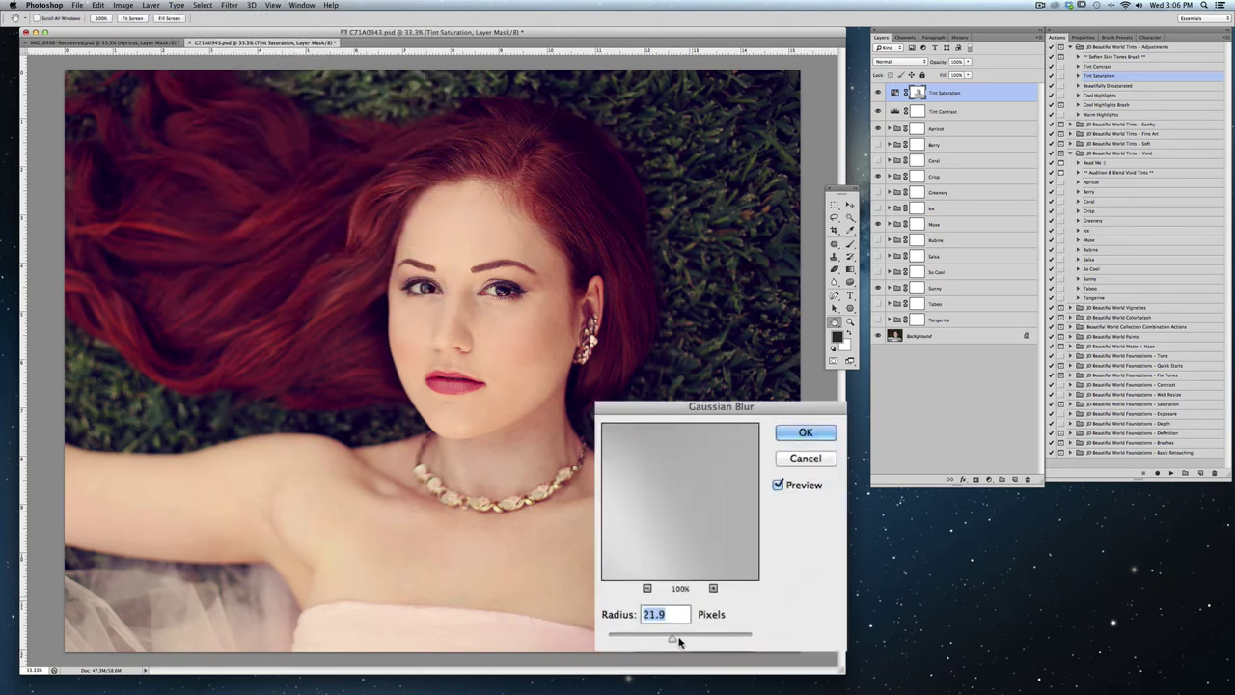
{"action": "left_click_drag", "start_coordinate": [678, 642], "coordinate": [681, 641]}
{"action": "left_click", "coordinate": [806, 434]}
{"action": "key", "text": "b"}
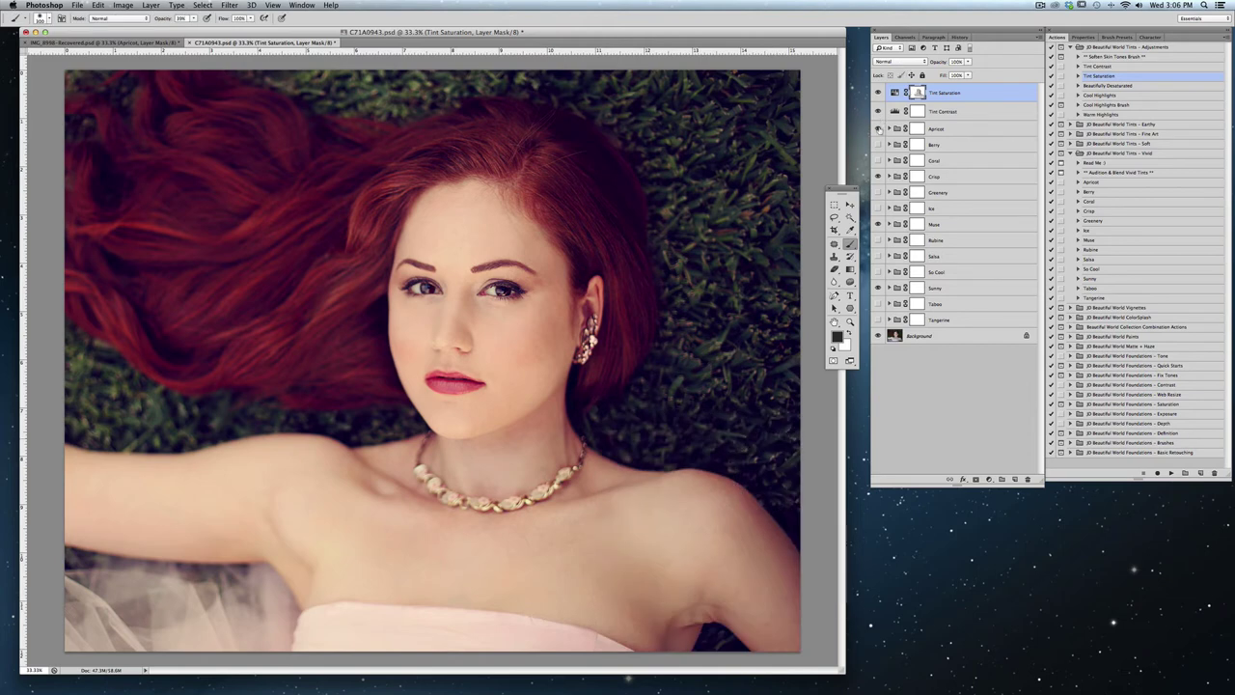
Show So Cool and hide Ice on the portrait, then switch to IMG_8998-Recovered.psd.
{"action": "left_click", "coordinate": [878, 143]}
{"action": "left_click", "coordinate": [878, 143]}
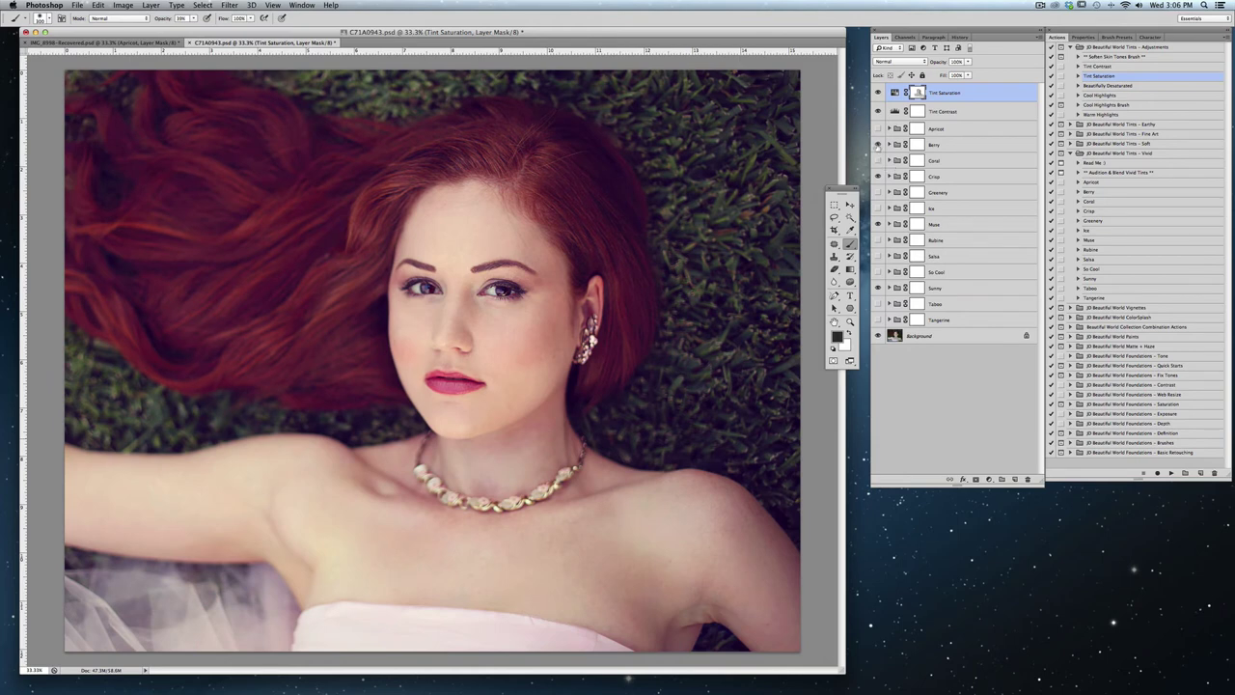
{"action": "left_click", "coordinate": [878, 144]}
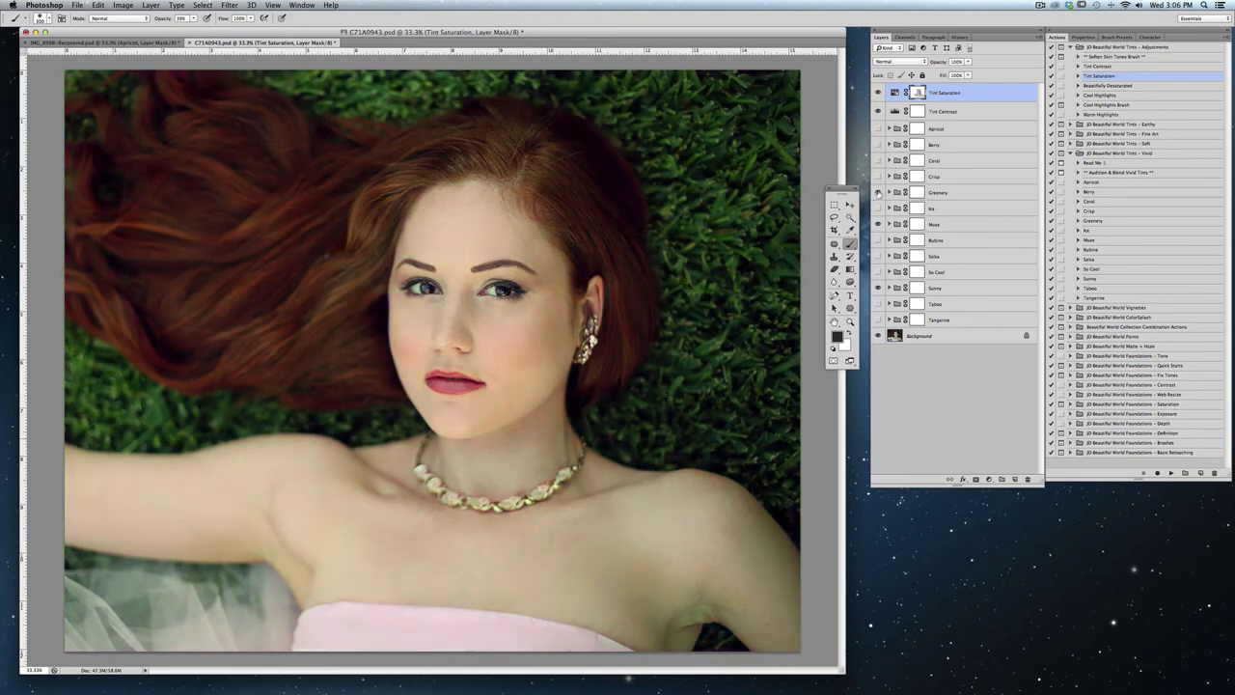
{"action": "left_click", "coordinate": [878, 160]}
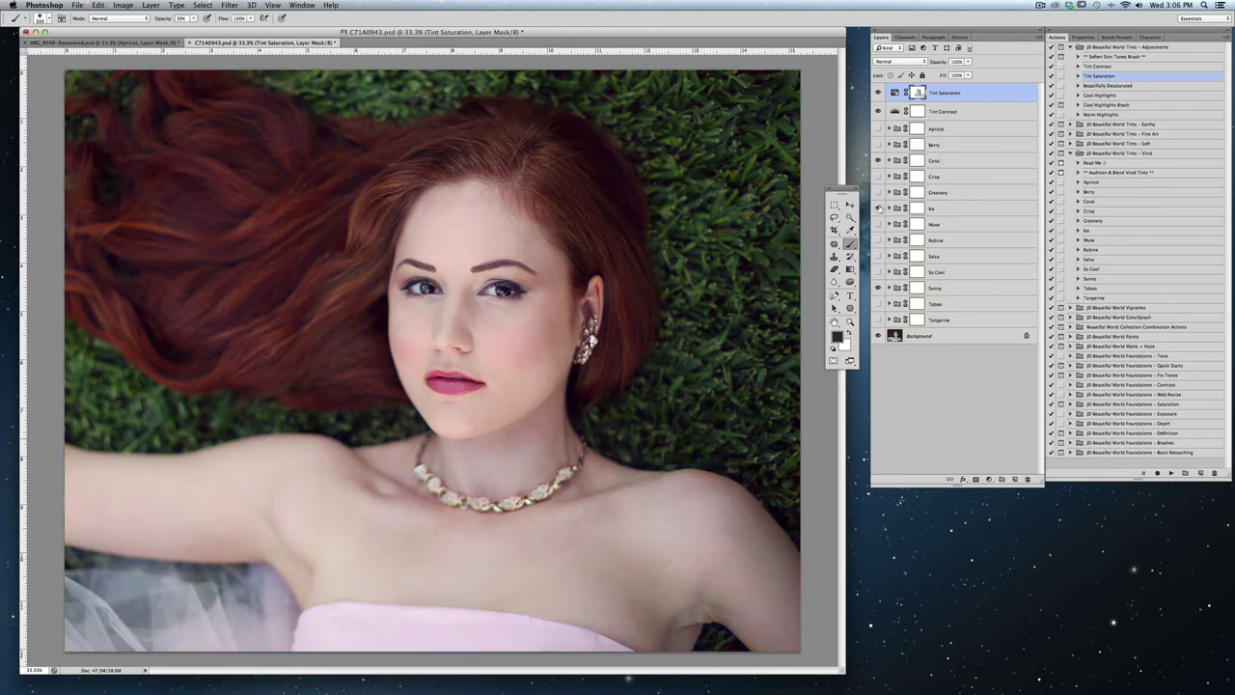
{"action": "left_click", "coordinate": [878, 304]}
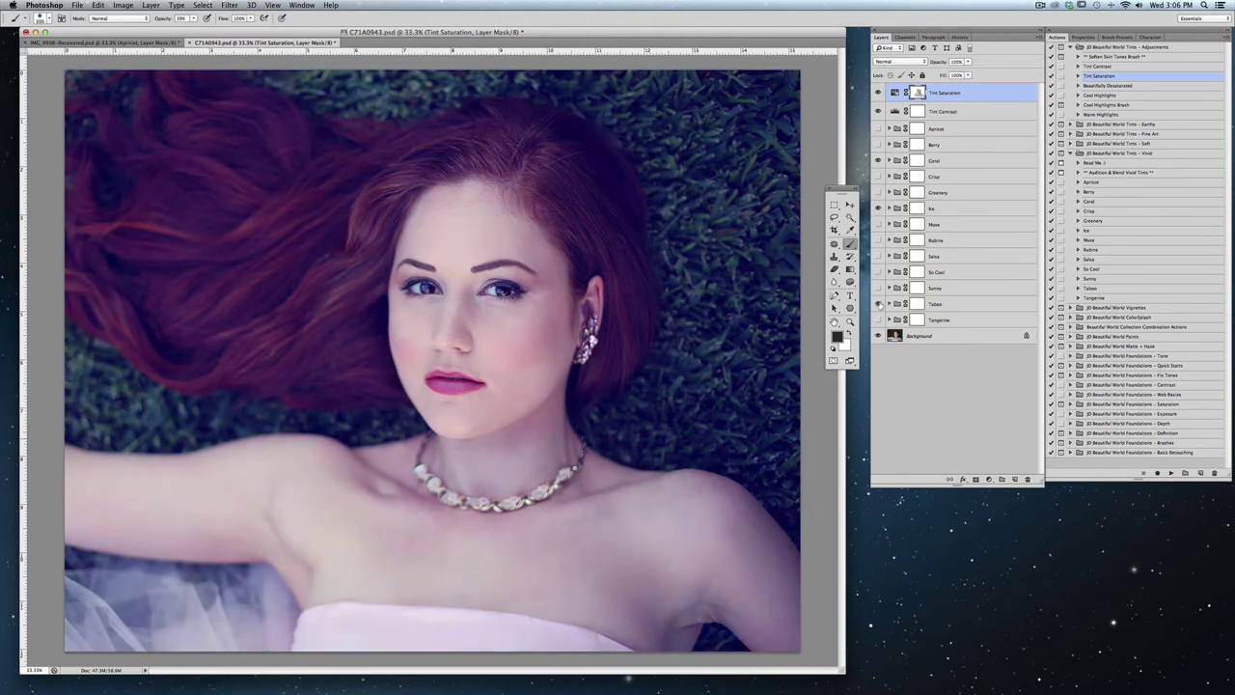
{"action": "left_click", "coordinate": [878, 273]}
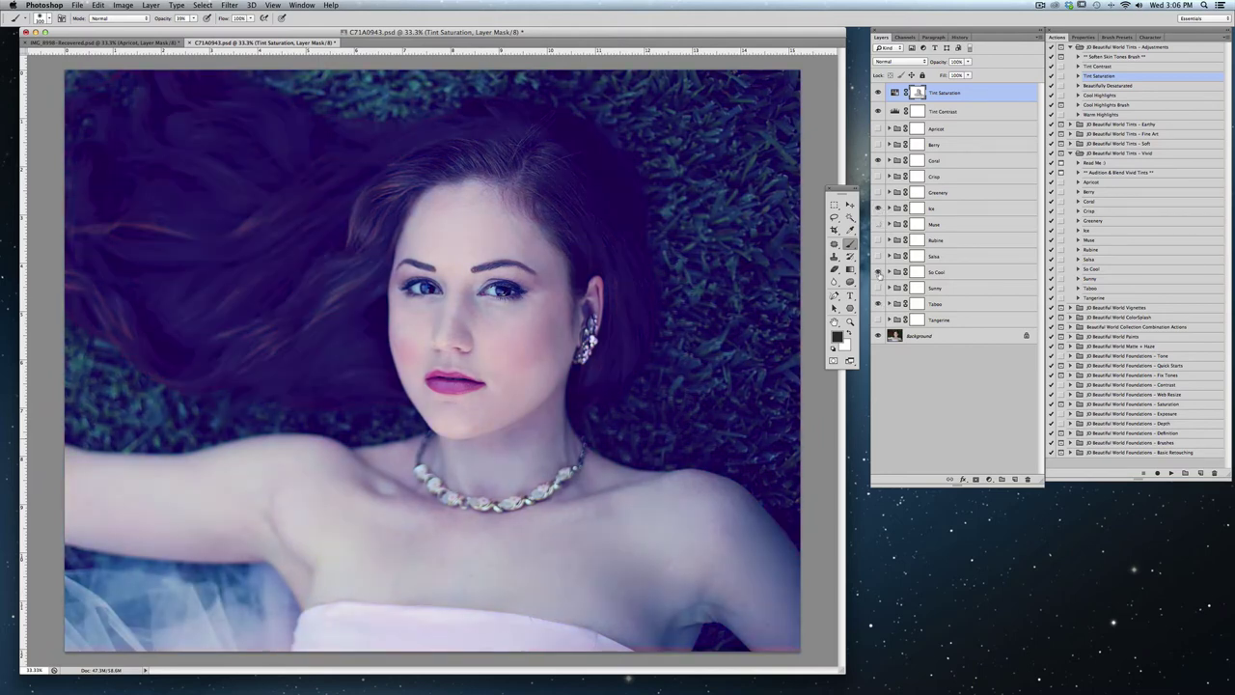
{"action": "left_click", "coordinate": [878, 210]}
{"action": "left_click", "coordinate": [140, 44]}
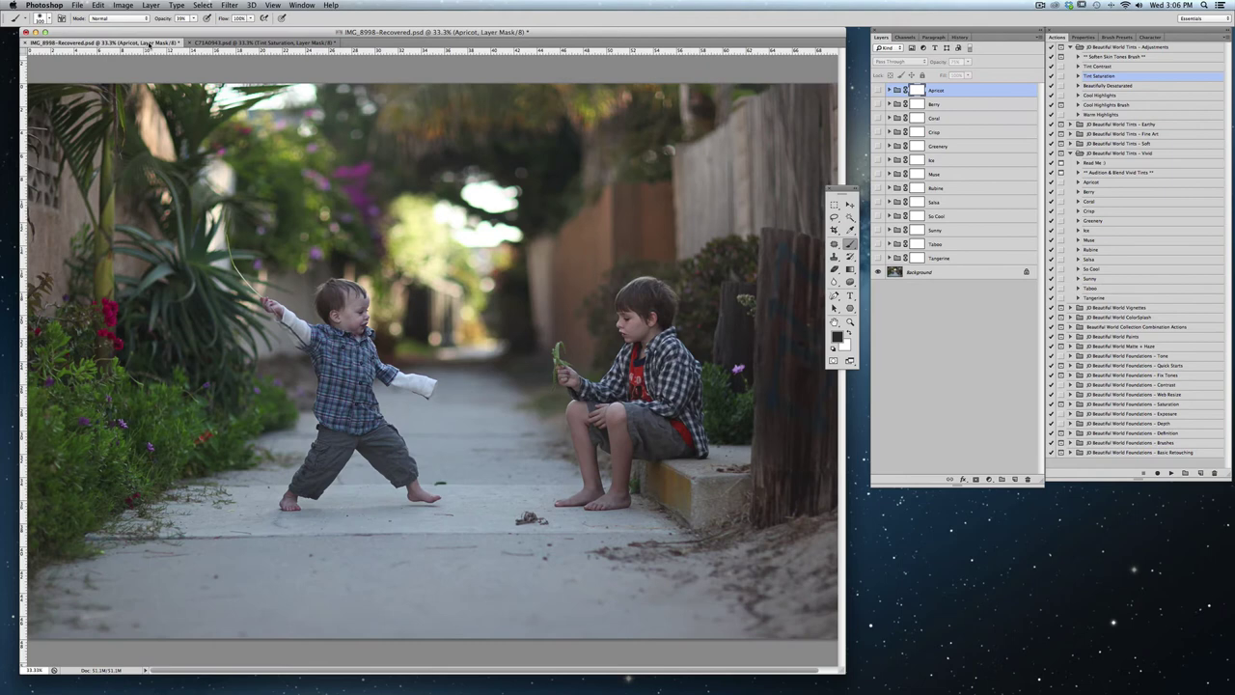
Preview the Apricot, Berry, Crisp, Greenery, Ice and Muse tints on the boys-in-alley photo.
{"action": "left_click", "coordinate": [878, 90]}
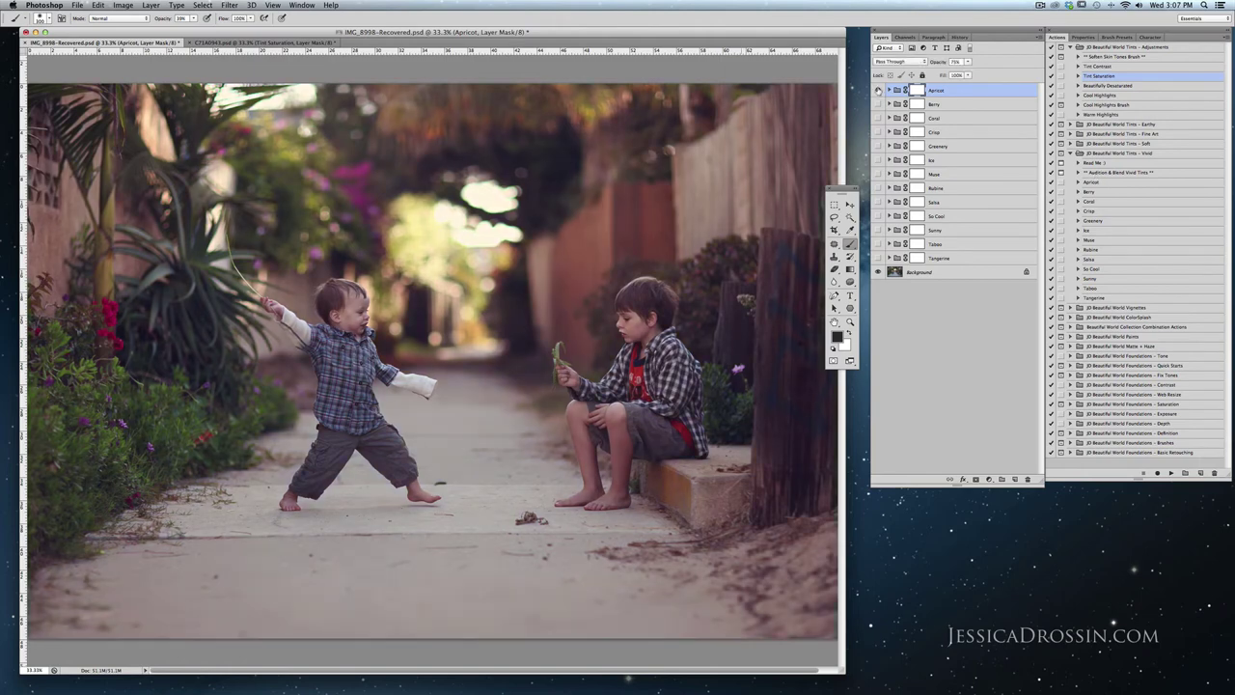
{"action": "left_click", "coordinate": [877, 90]}
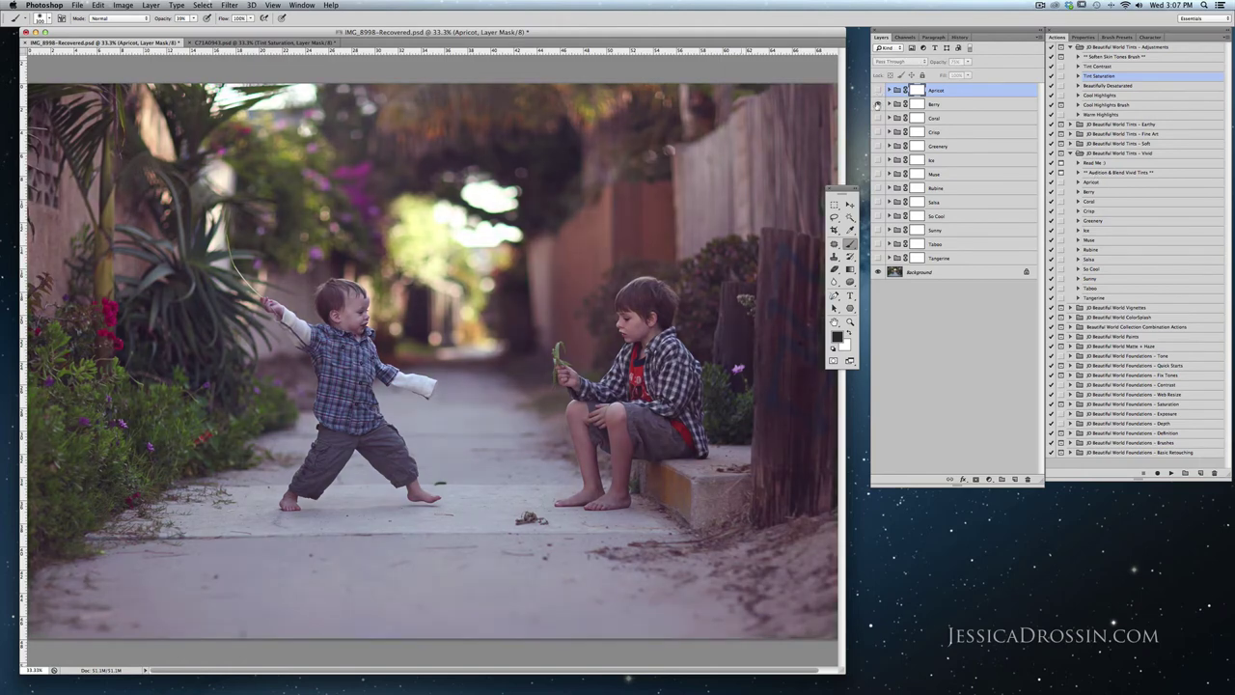
{"action": "left_click", "coordinate": [877, 103]}
{"action": "left_click", "coordinate": [877, 132]}
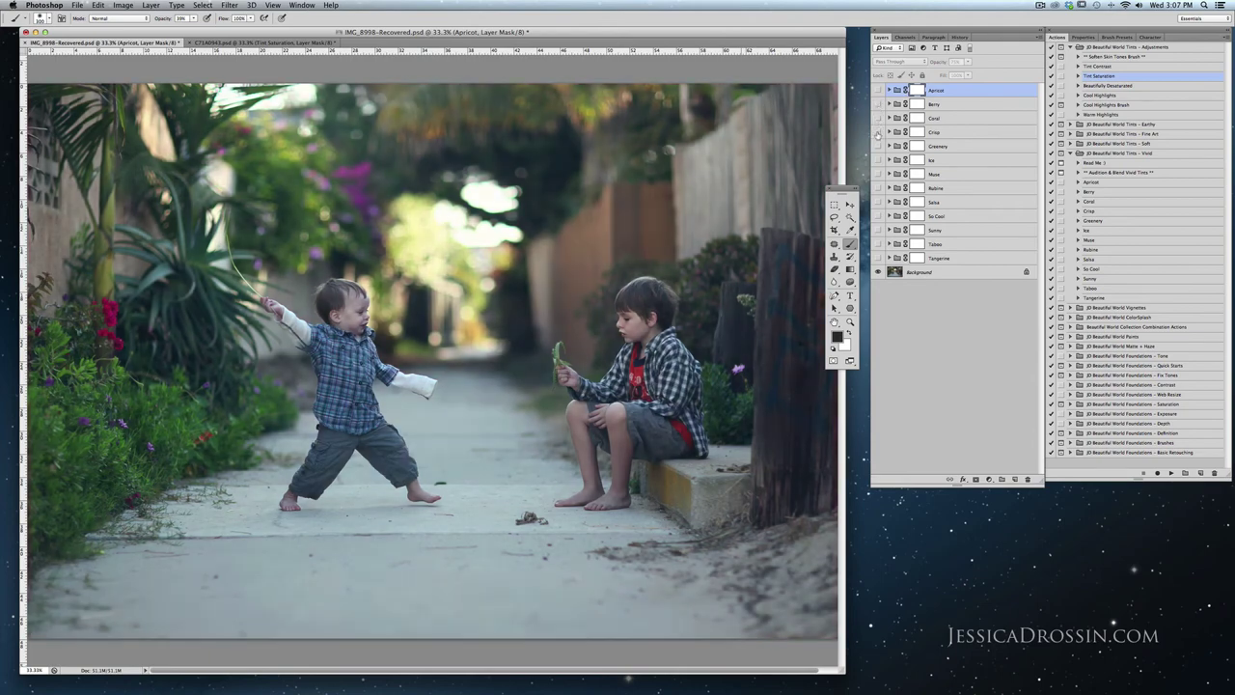
{"action": "left_click", "coordinate": [877, 146]}
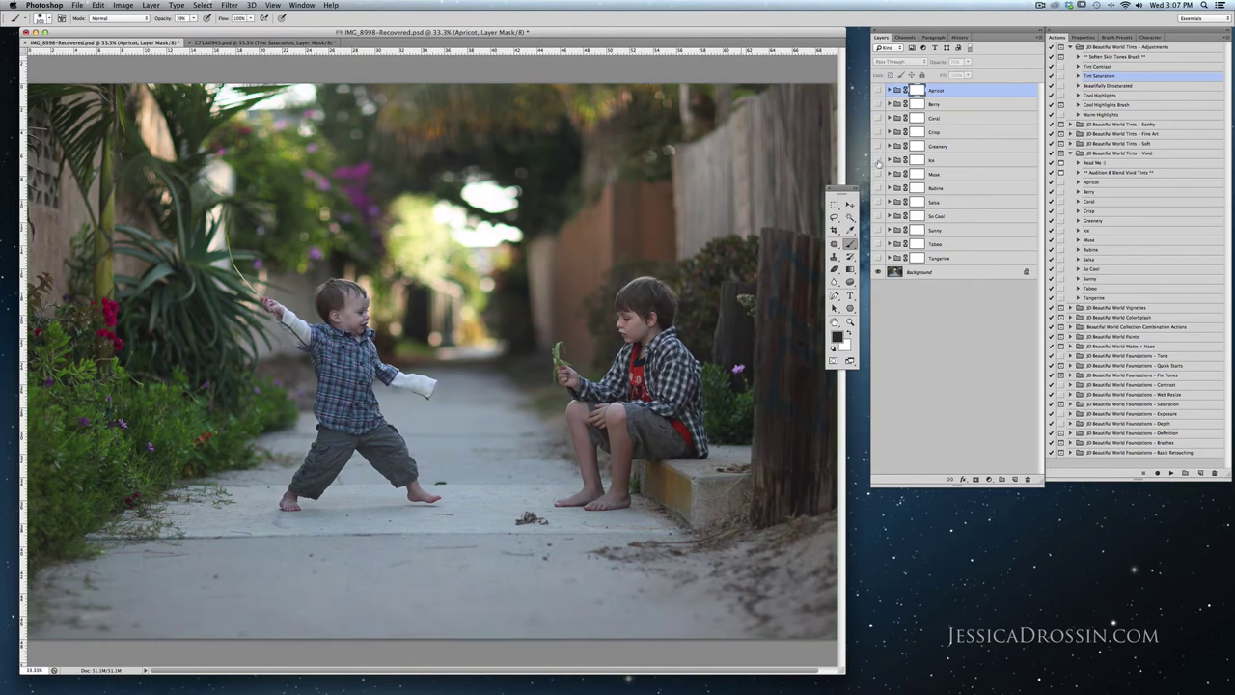
{"action": "left_click", "coordinate": [877, 160]}
{"action": "left_click", "coordinate": [877, 174]}
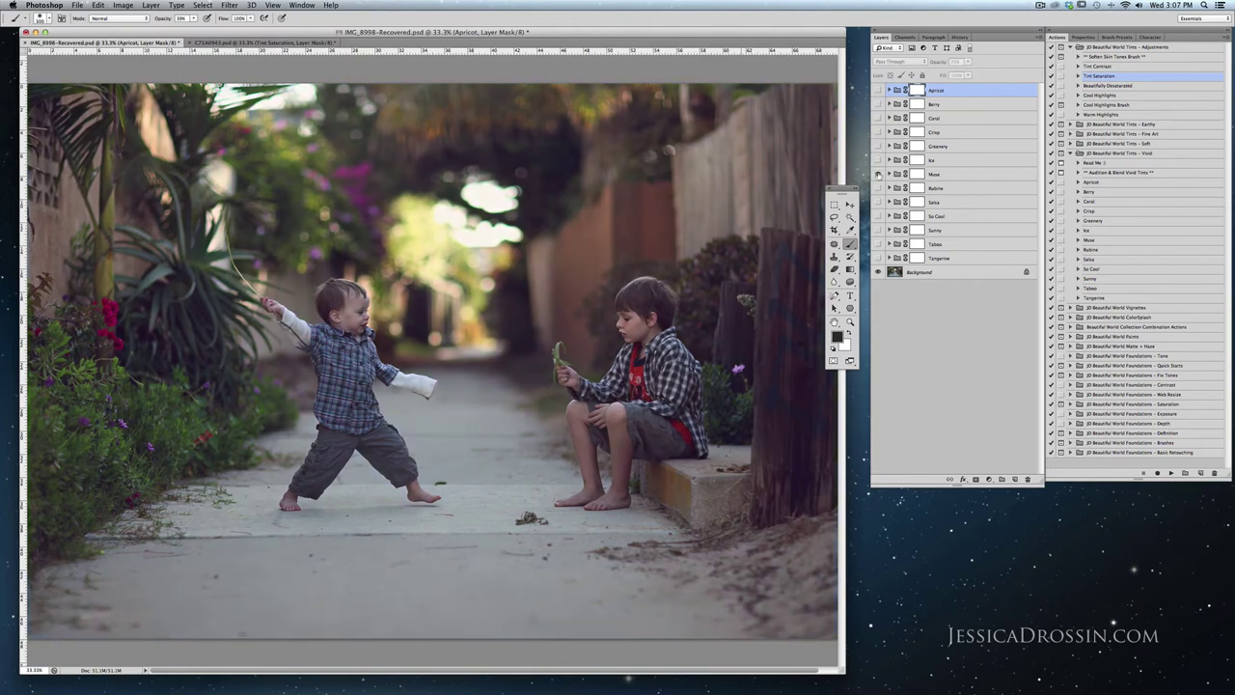
Try Rubine, So Cool, Sunny and Taboo in turn, leaving the Tangerine tint on.
{"action": "left_click", "coordinate": [877, 188]}
{"action": "left_click", "coordinate": [877, 188]}
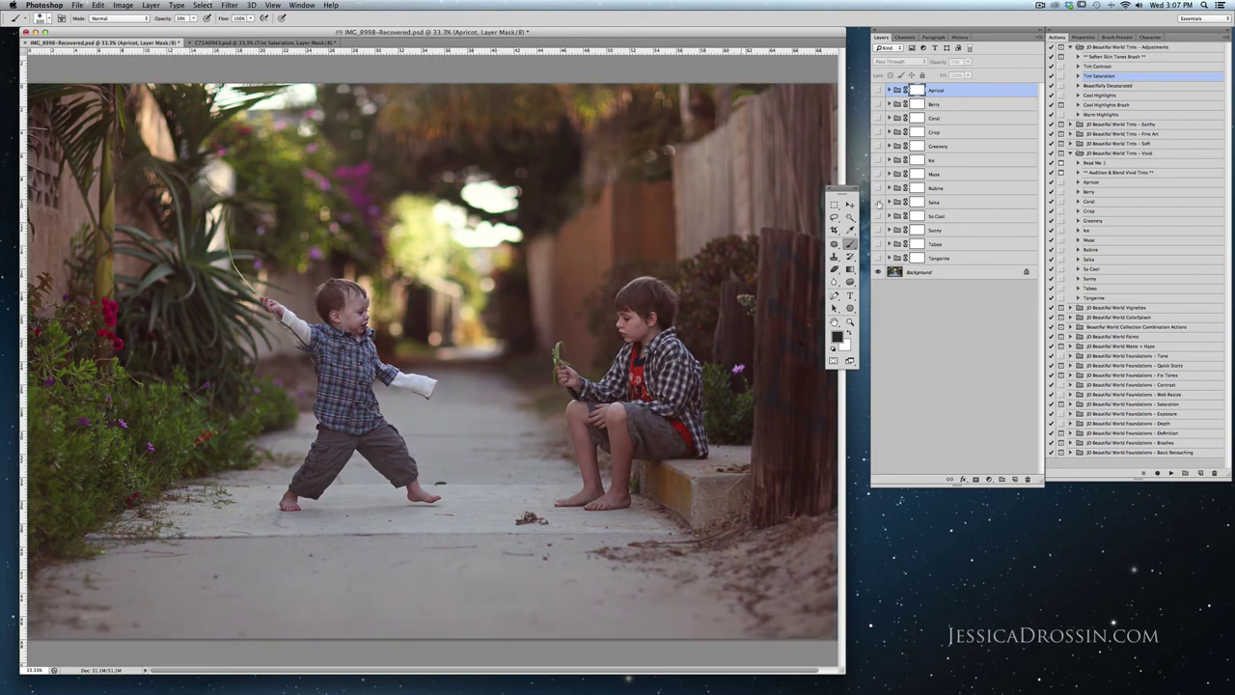
{"action": "left_click", "coordinate": [877, 216]}
{"action": "left_click", "coordinate": [877, 216]}
{"action": "left_click", "coordinate": [878, 231]}
{"action": "left_click", "coordinate": [878, 231]}
{"action": "left_click", "coordinate": [878, 244]}
{"action": "left_click", "coordinate": [878, 245]}
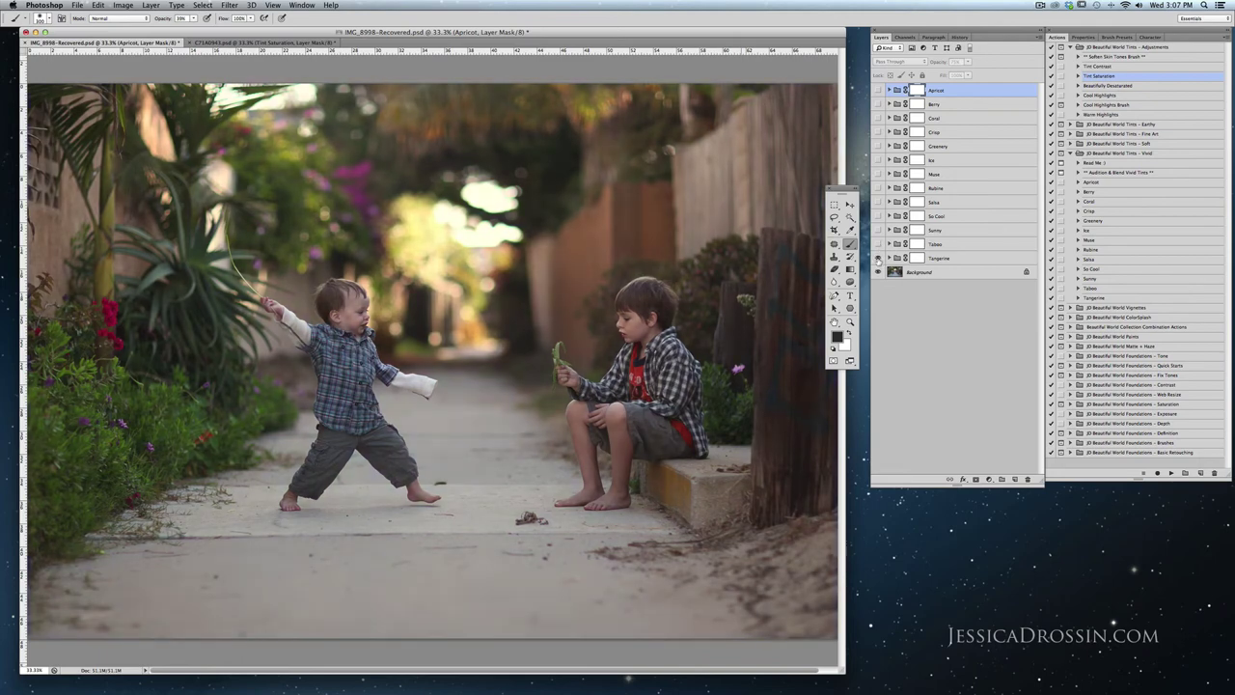
{"action": "left_click", "coordinate": [878, 259]}
Switch on the Muse and Coral tints together, briefly trying Berry and Apricot.
{"action": "left_click", "coordinate": [878, 173]}
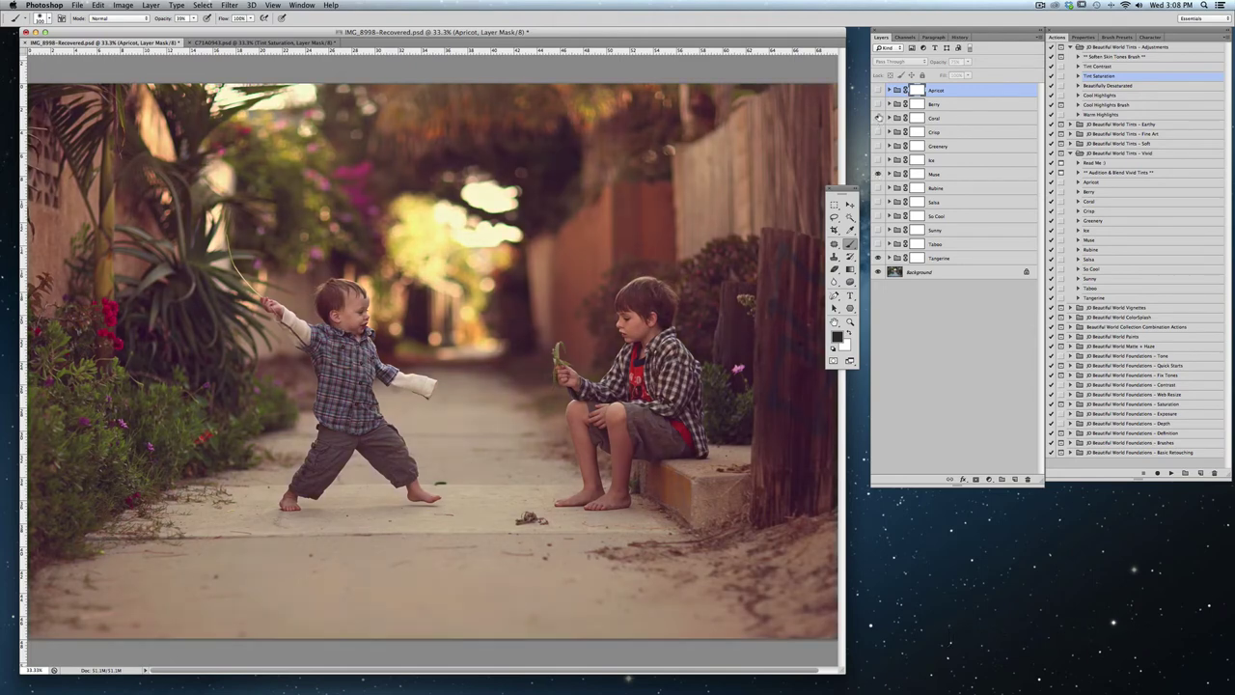
{"action": "left_click", "coordinate": [878, 103]}
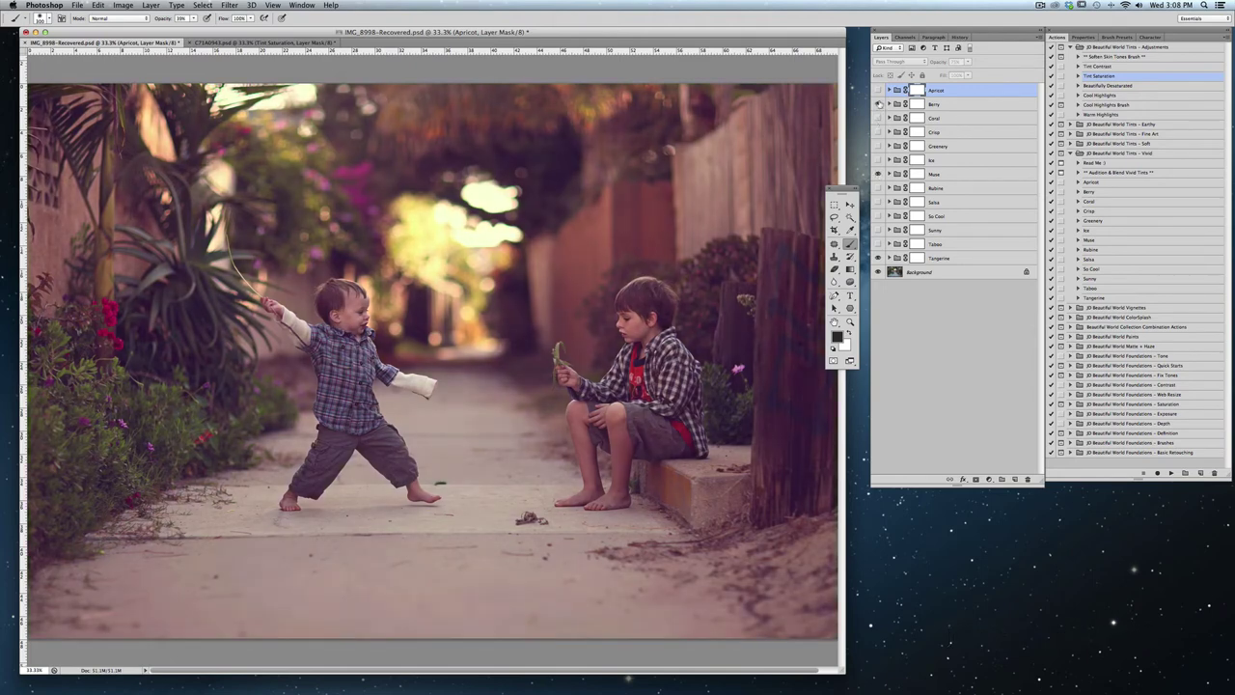
{"action": "left_click", "coordinate": [878, 89]}
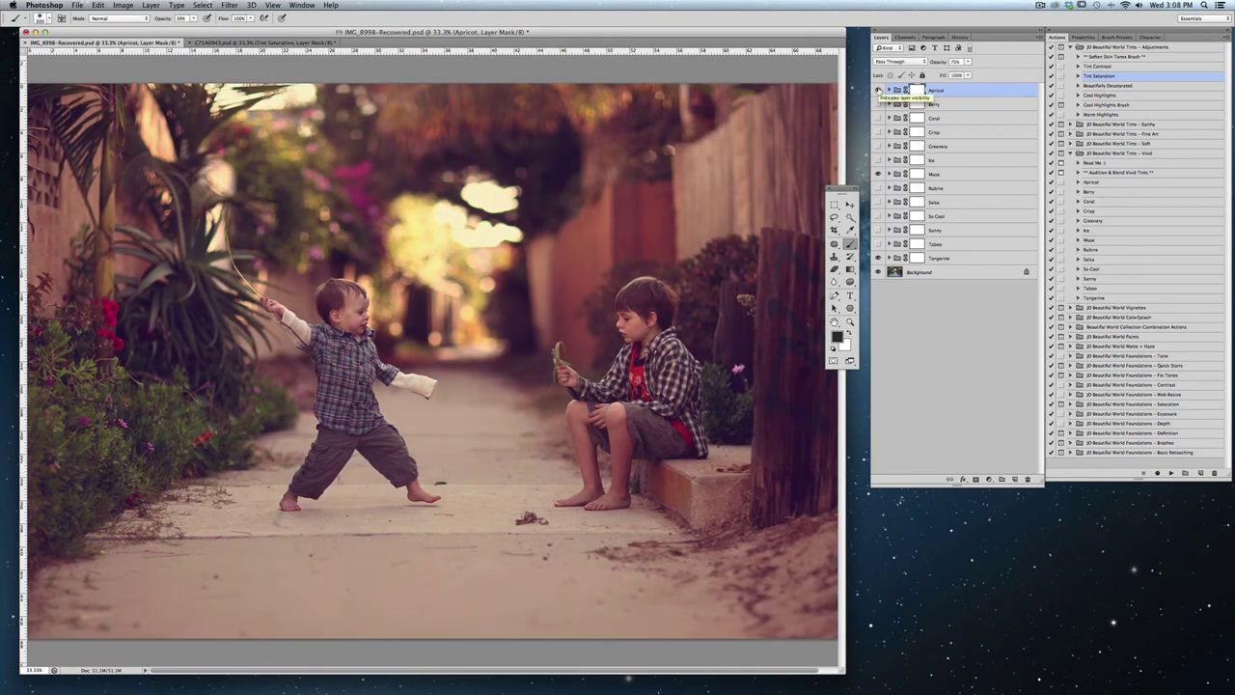
{"action": "left_click", "coordinate": [878, 90]}
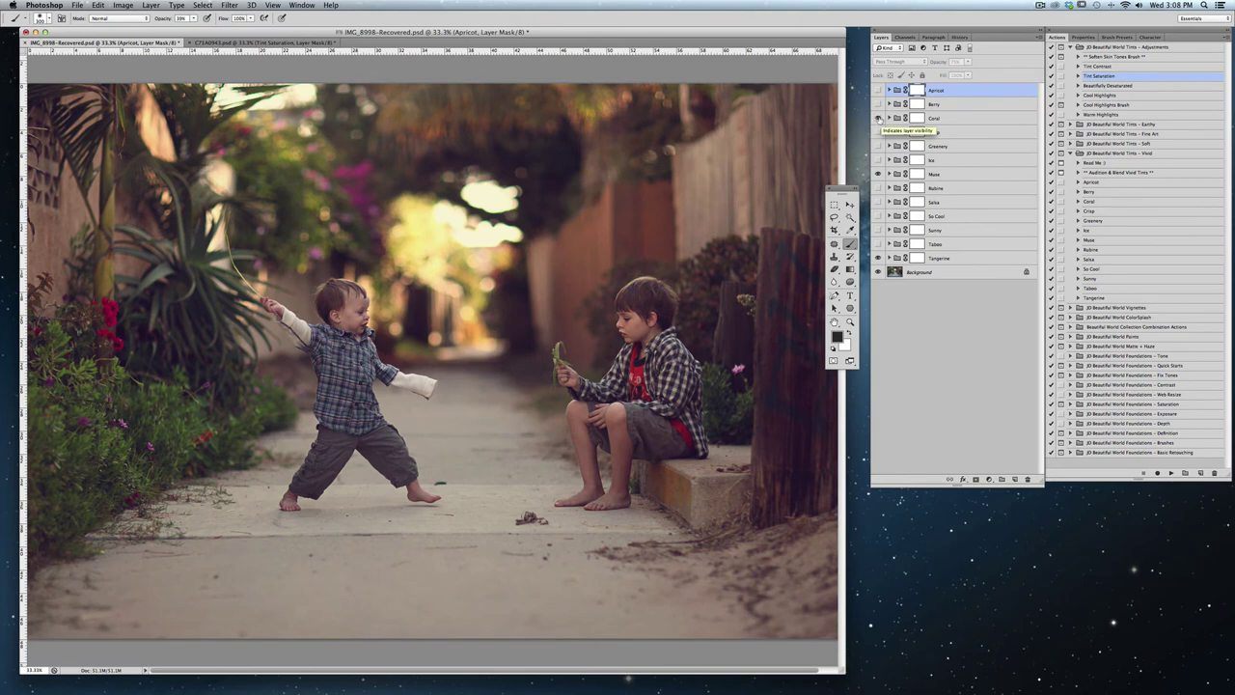
{"action": "left_click", "coordinate": [878, 117]}
{"action": "left_click", "coordinate": [954, 119]}
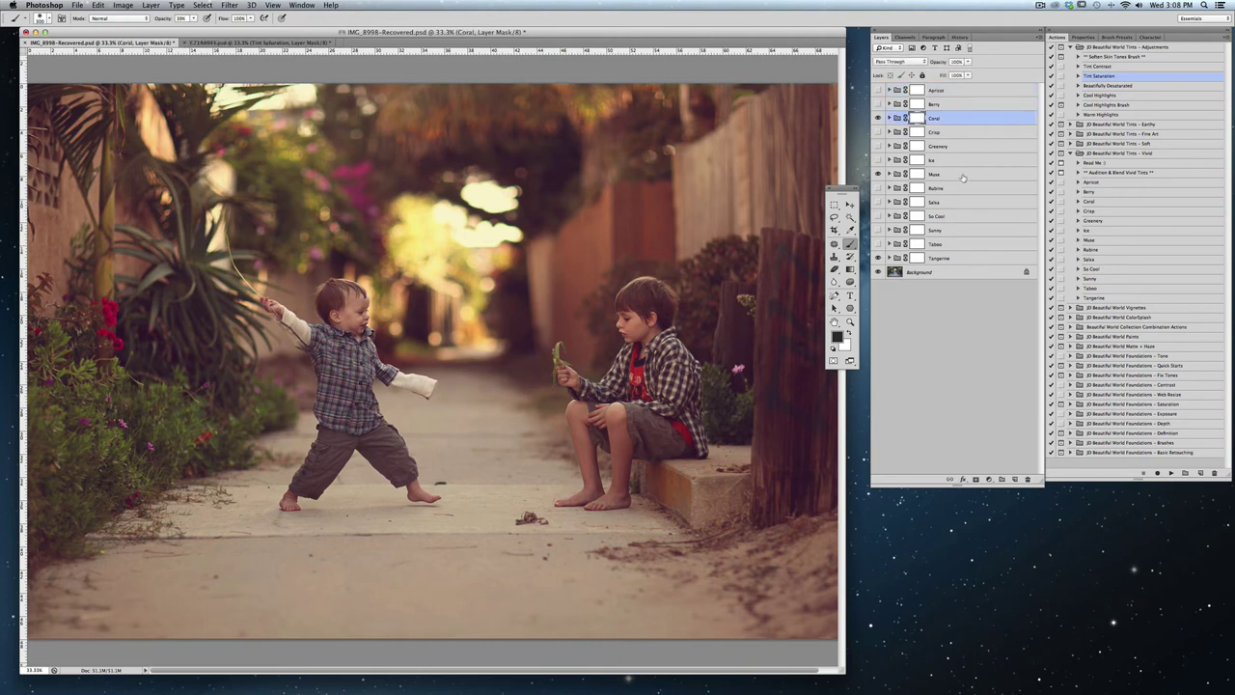
{"action": "left_click", "coordinate": [962, 176]}
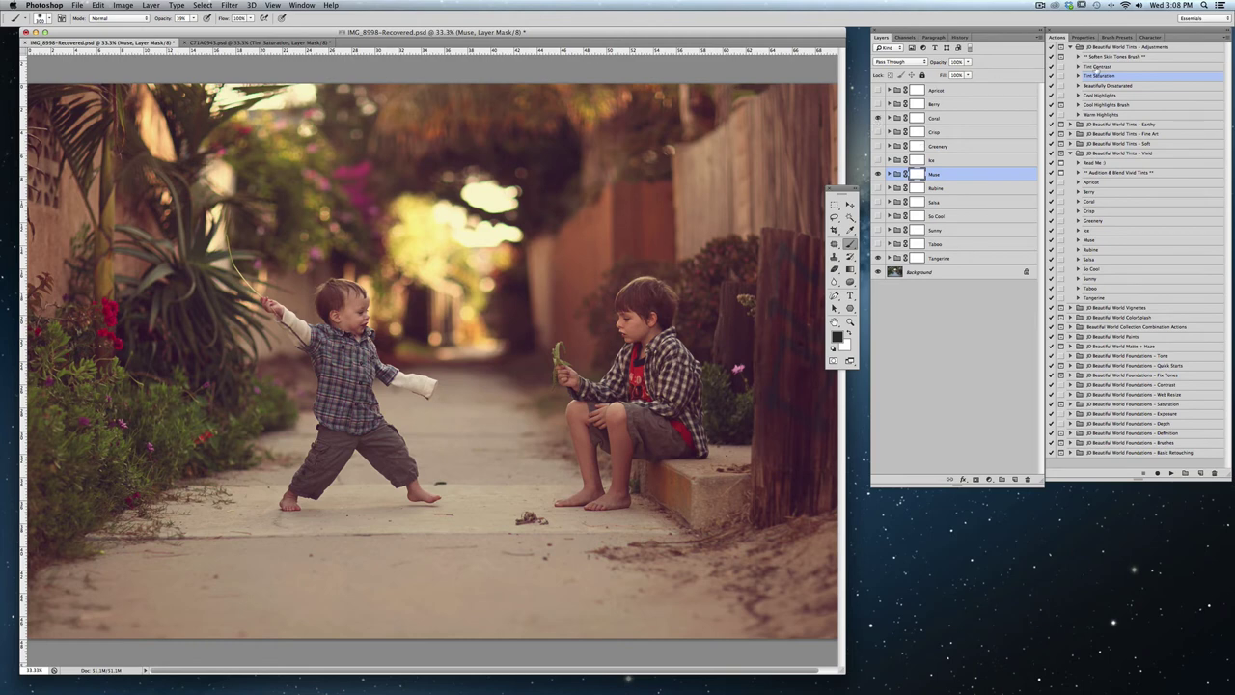
Play the Tint Contrast action, then the Tint Saturation action, on IMG_8998-Recovered.
{"action": "left_click", "coordinate": [1104, 67]}
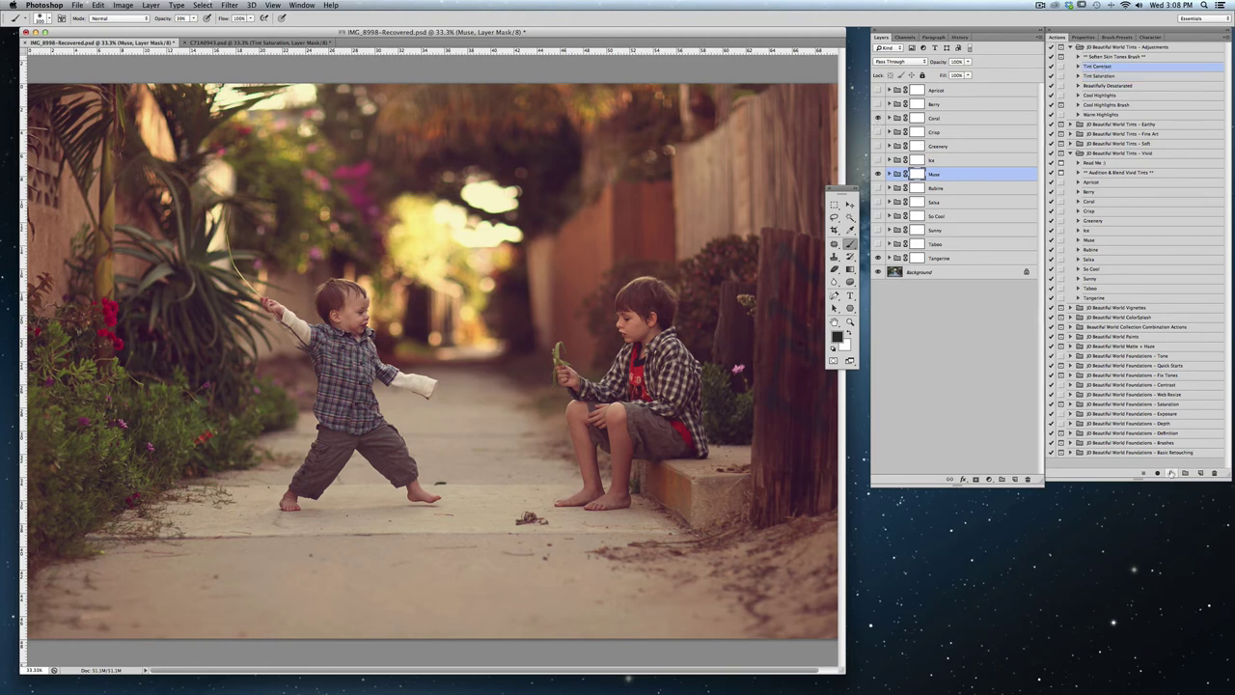
{"action": "left_click", "coordinate": [1170, 473]}
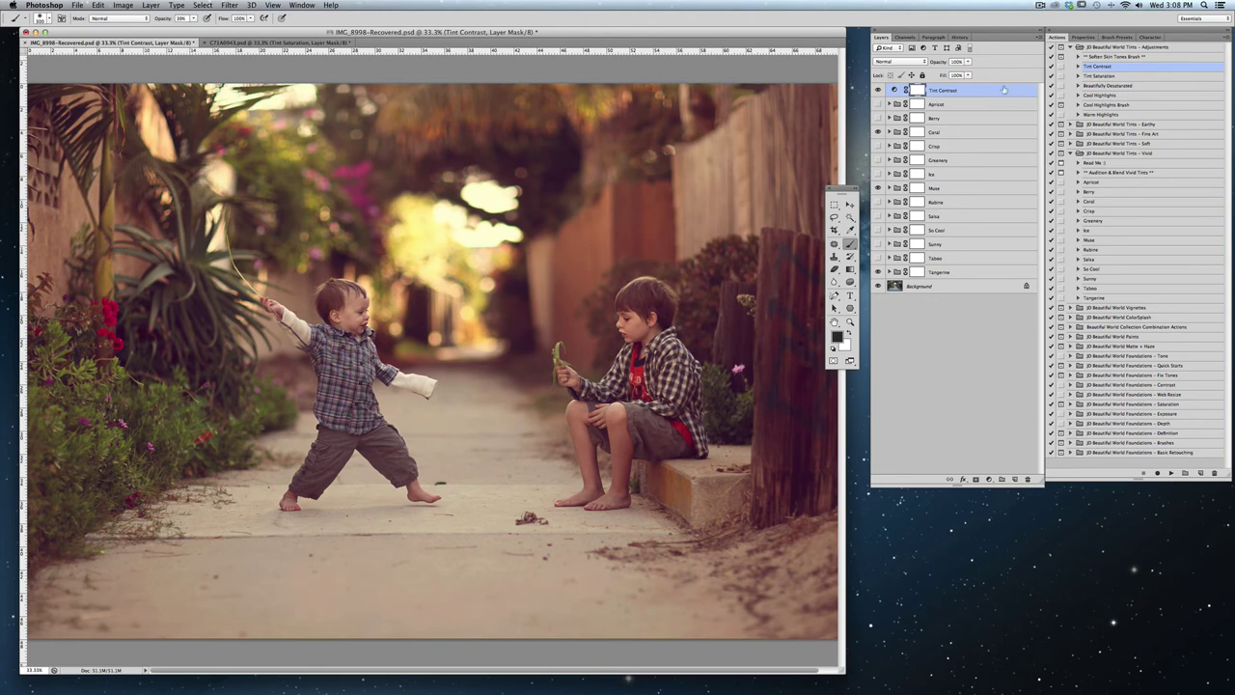
{"action": "left_click", "coordinate": [1099, 75]}
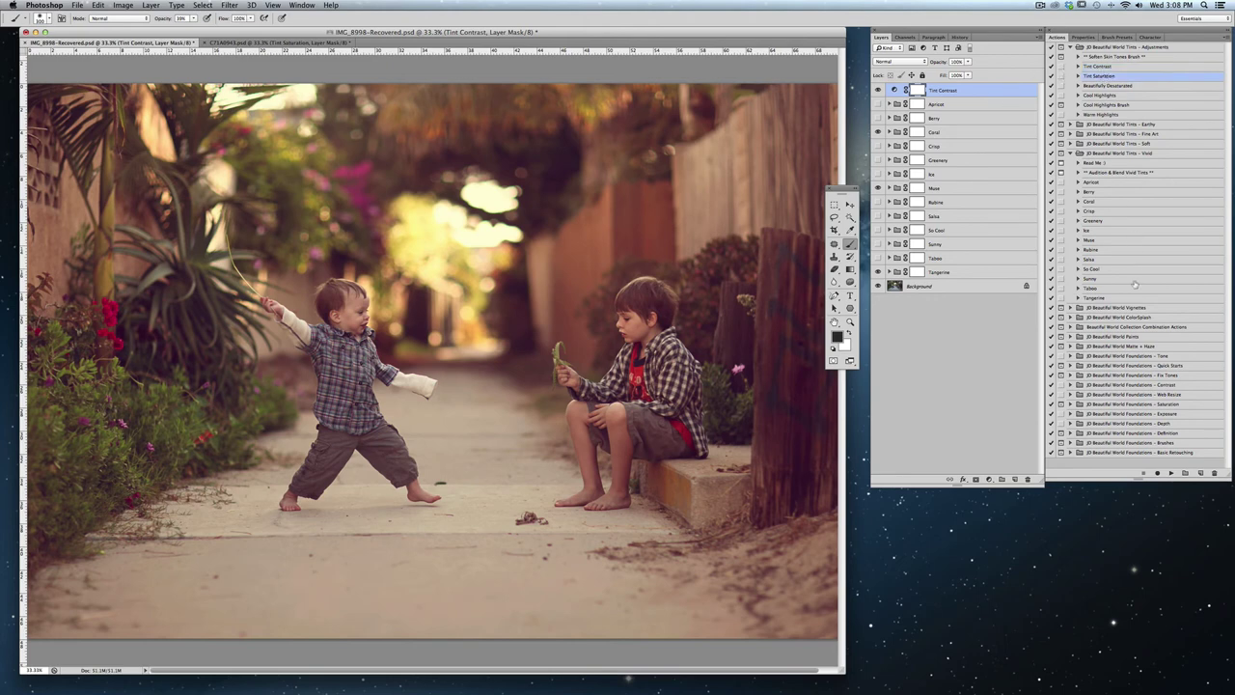
{"action": "left_click", "coordinate": [1171, 473]}
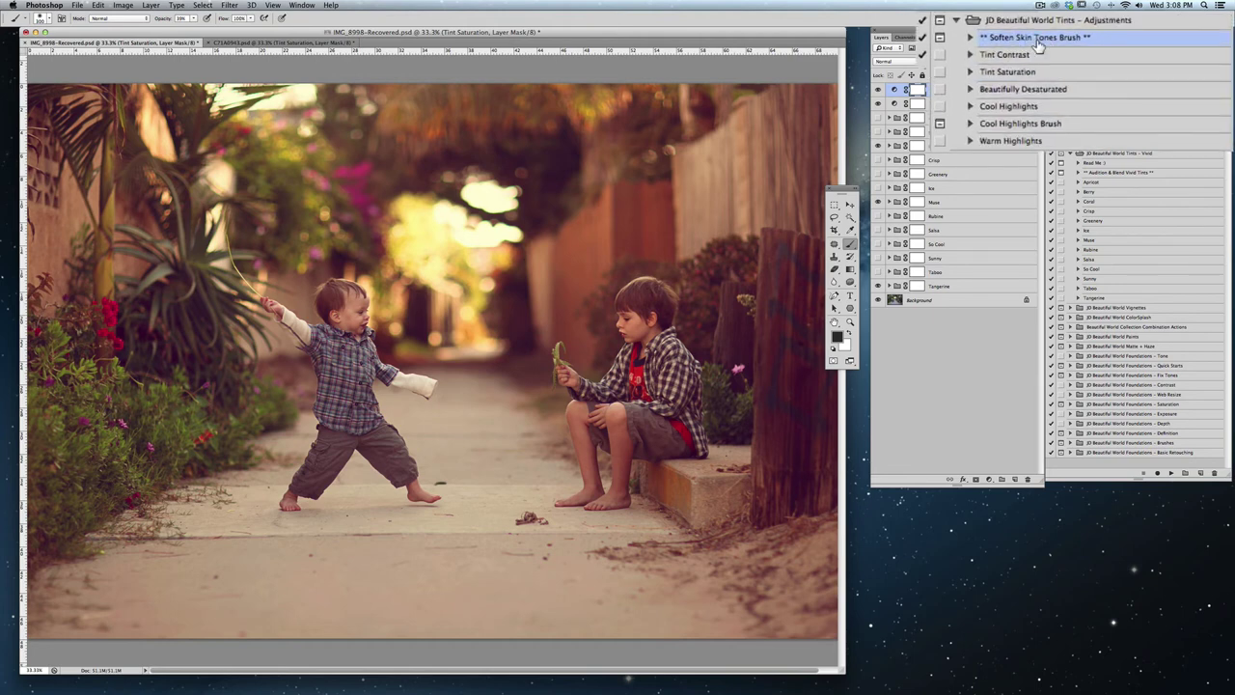
Run Soften Skin Tones Brush, then set a 53 px brush with white as the foreground colour.
{"action": "left_click", "coordinate": [1171, 473]}
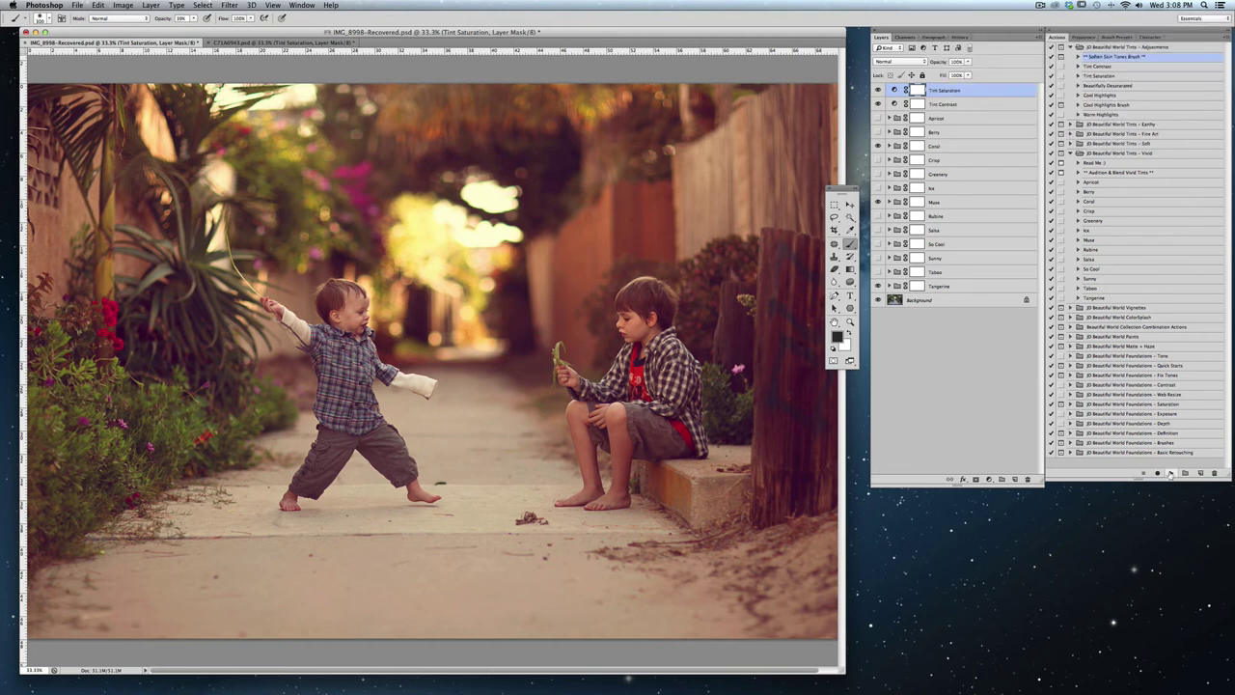
{"action": "left_click", "coordinate": [690, 259]}
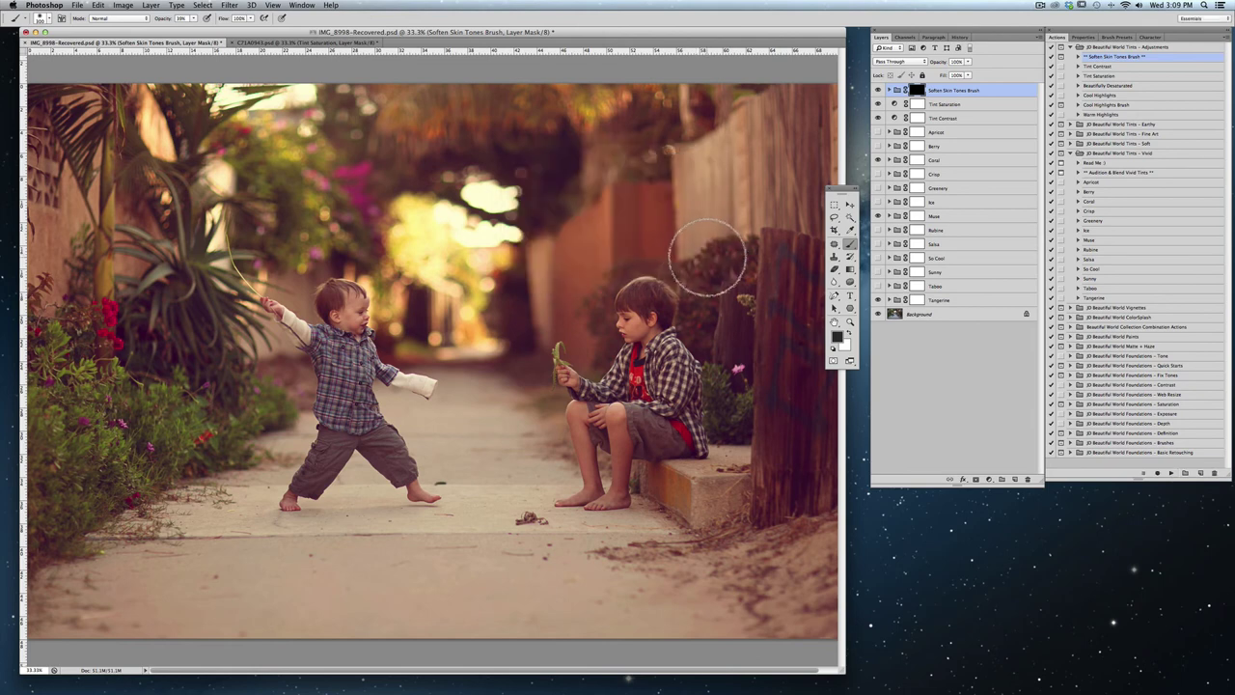
{"action": "left_click", "coordinate": [48, 19]}
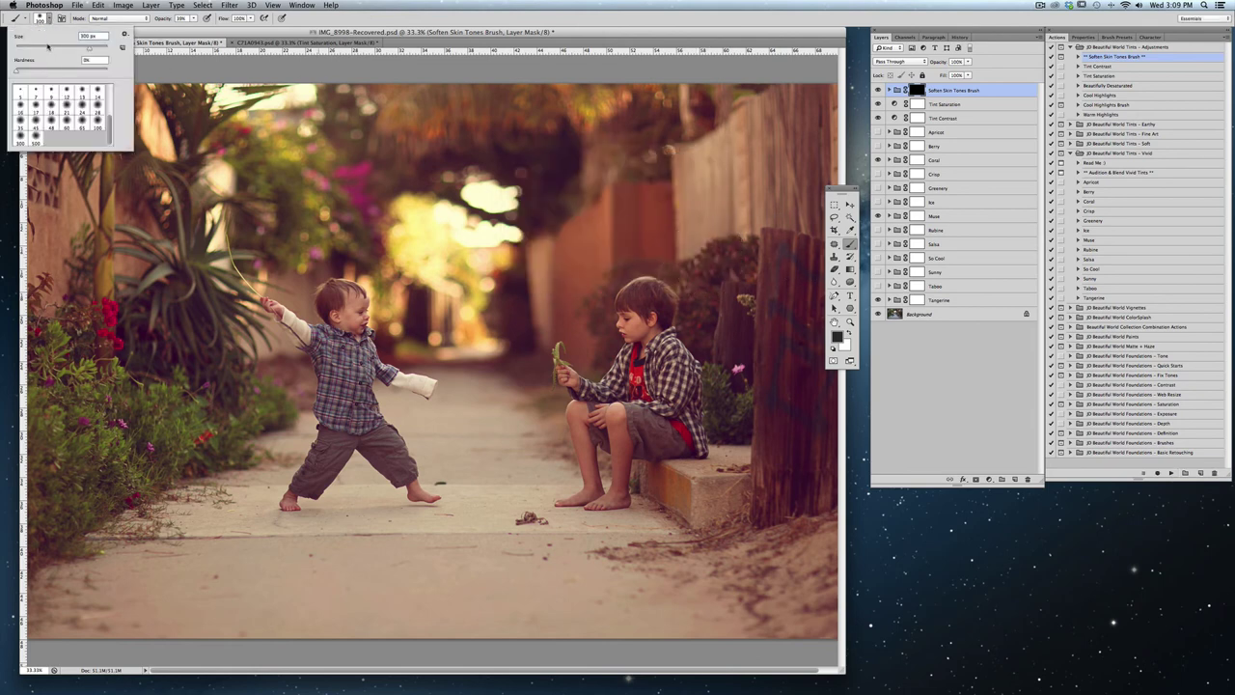
{"action": "left_click_drag", "start_coordinate": [47, 46], "coordinate": [39, 46]}
{"action": "left_click", "coordinate": [916, 89]}
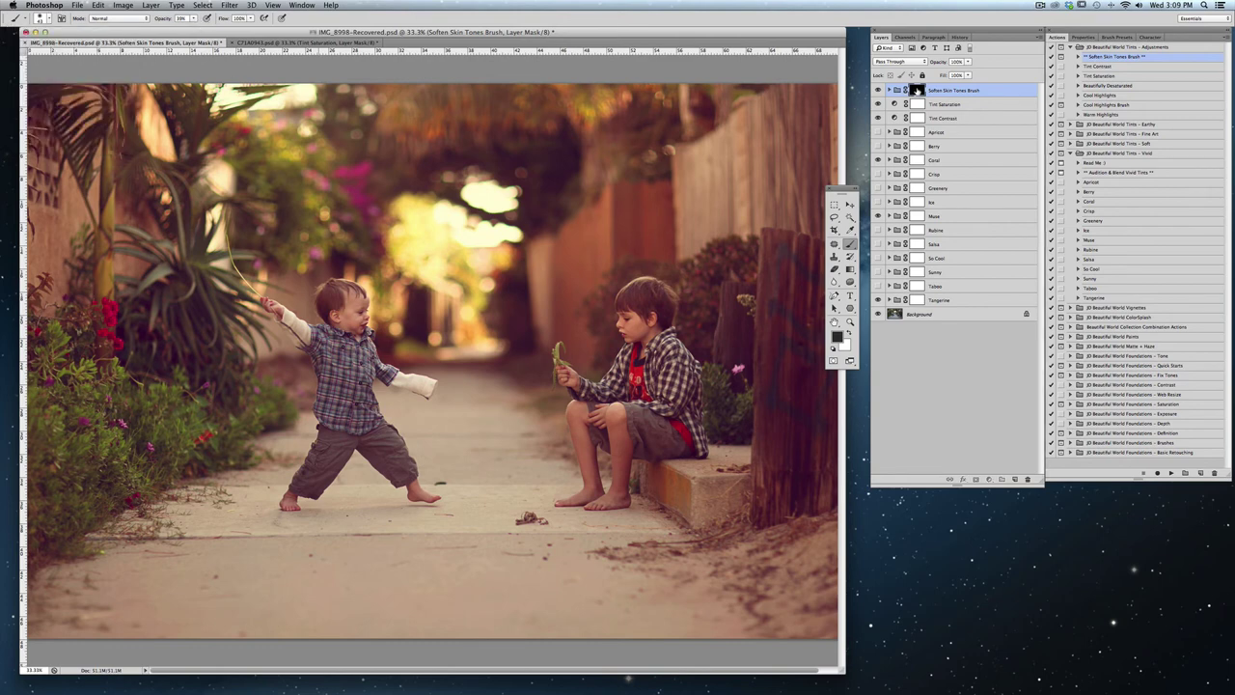
{"action": "left_click", "coordinate": [850, 331]}
On the Tint Saturation layer, switch the foreground to black and turn on the Apricot tint.
{"action": "left_click", "coordinate": [917, 105]}
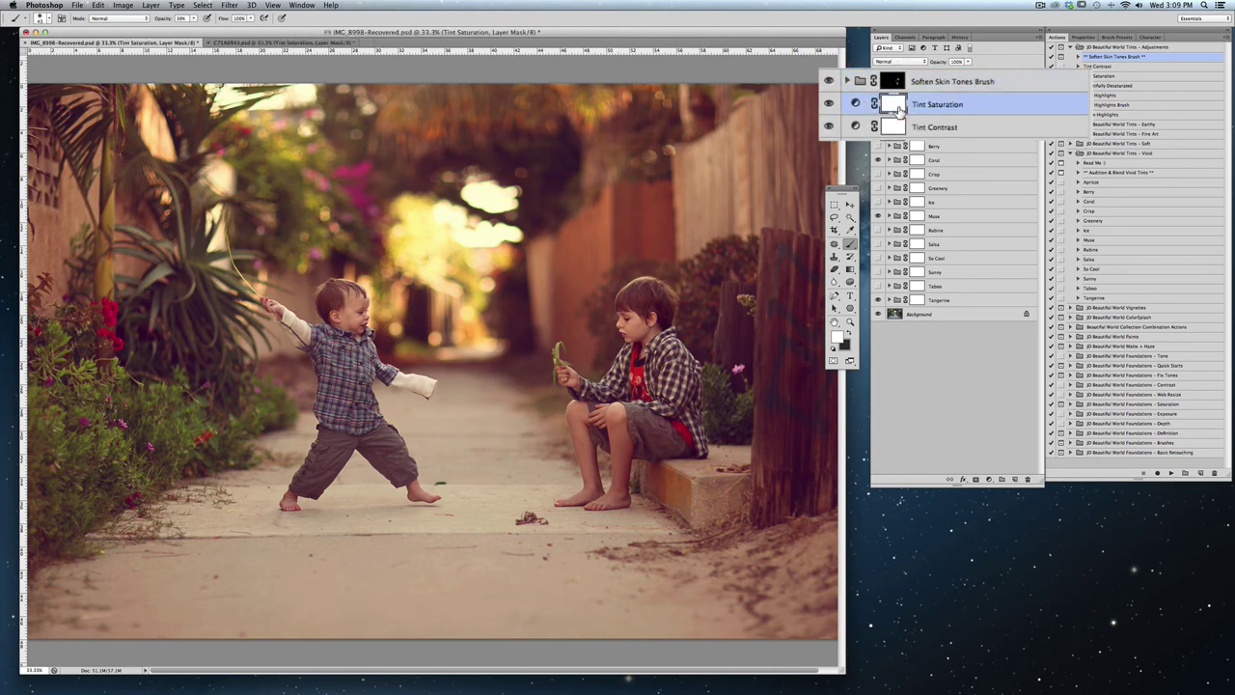
{"action": "left_click", "coordinate": [849, 332]}
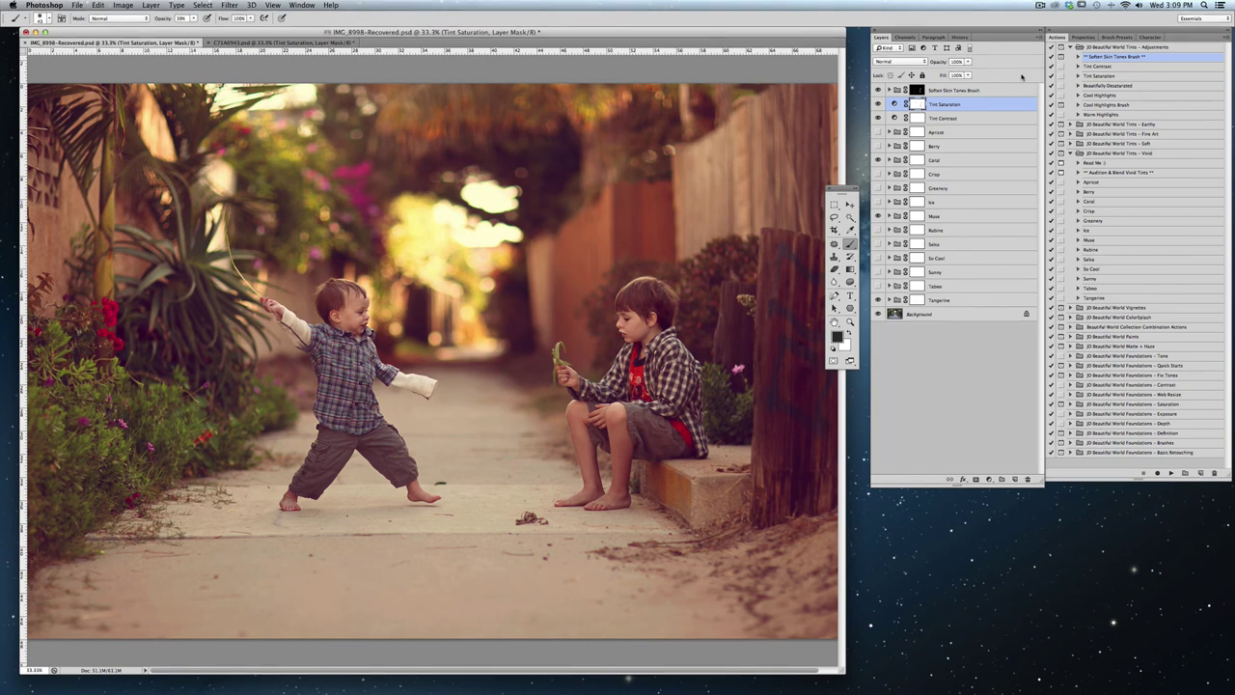
{"action": "left_click", "coordinate": [877, 132]}
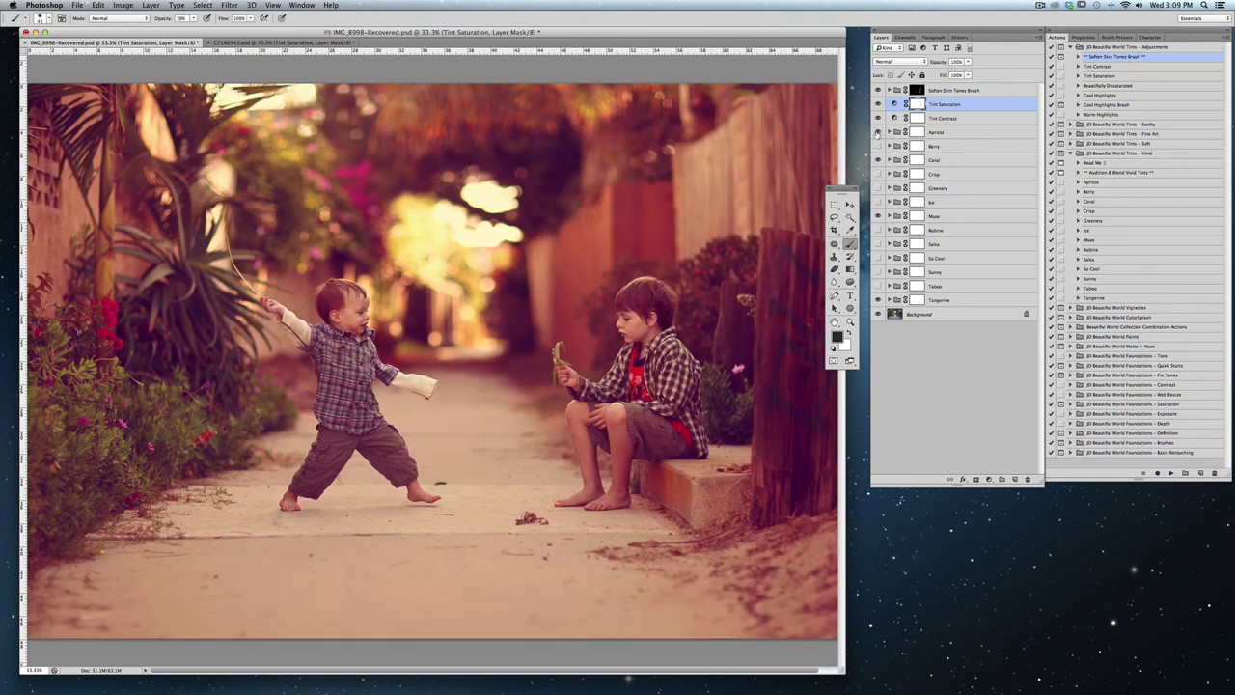
Preview and reject the Rubine tint, then select the Beautifully Desaturated action.
{"action": "left_click", "coordinate": [877, 229]}
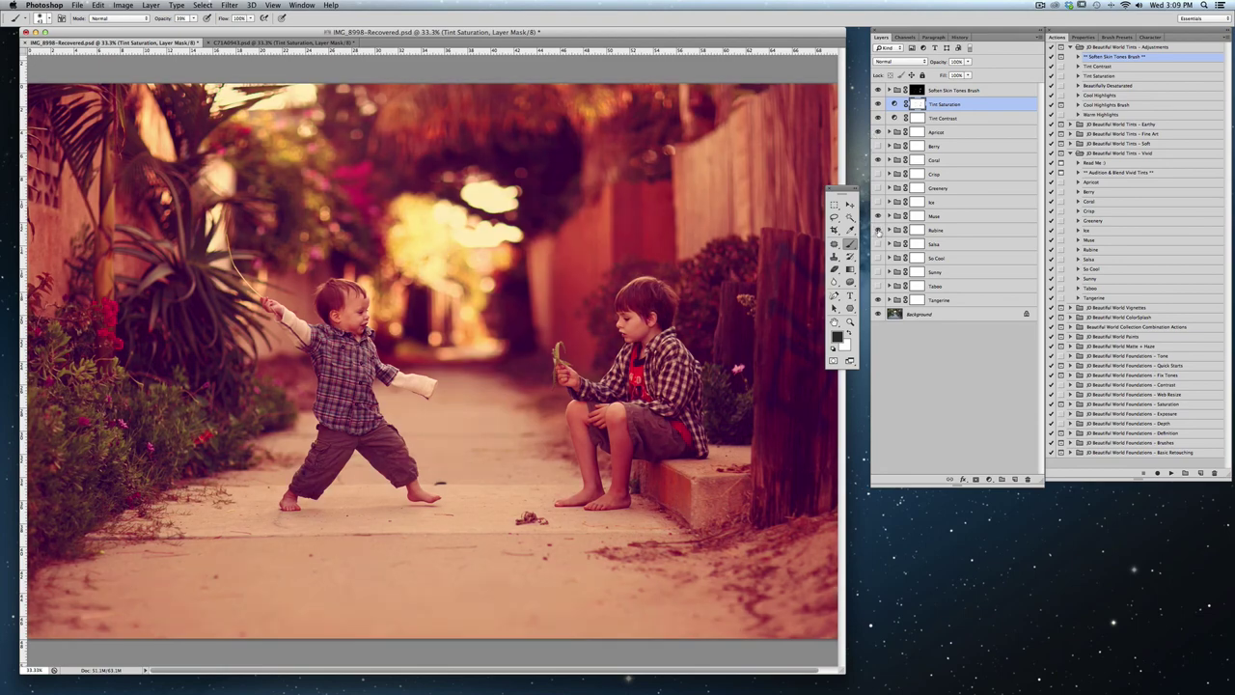
{"action": "left_click", "coordinate": [877, 230]}
{"action": "left_click", "coordinate": [1109, 85]}
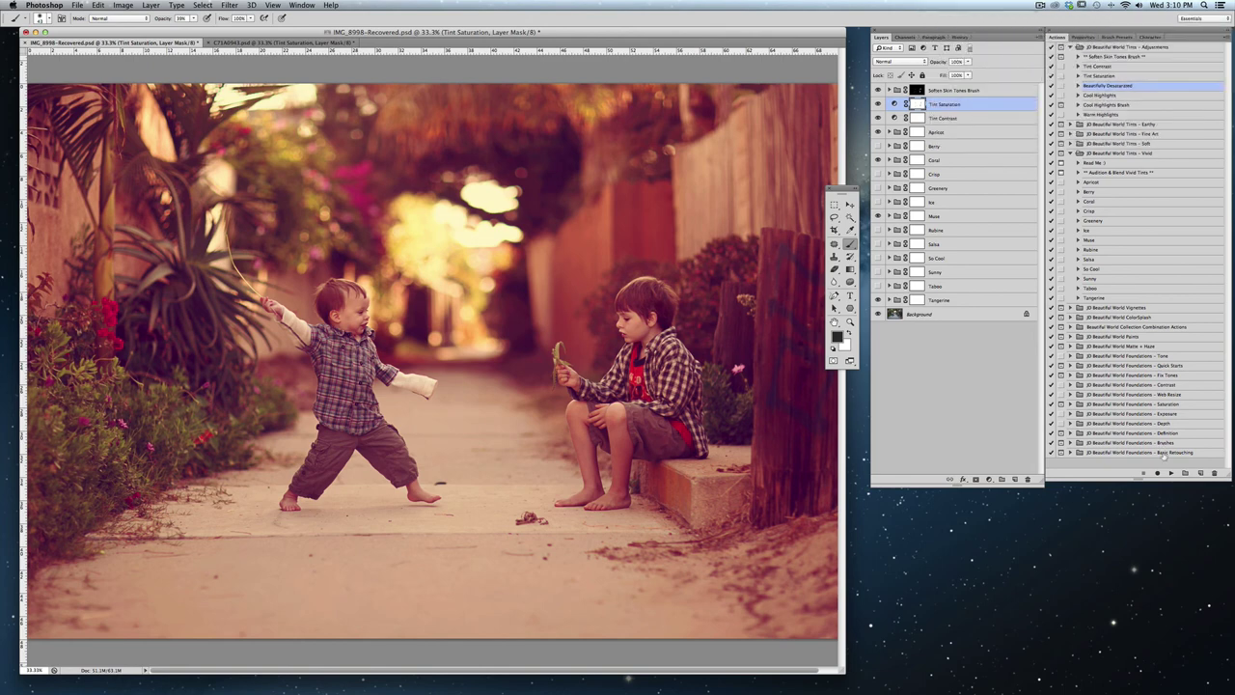
Play Beautifully Desaturated, then hide the Tint Contrast and Apricot layers.
{"action": "left_click", "coordinate": [1170, 473]}
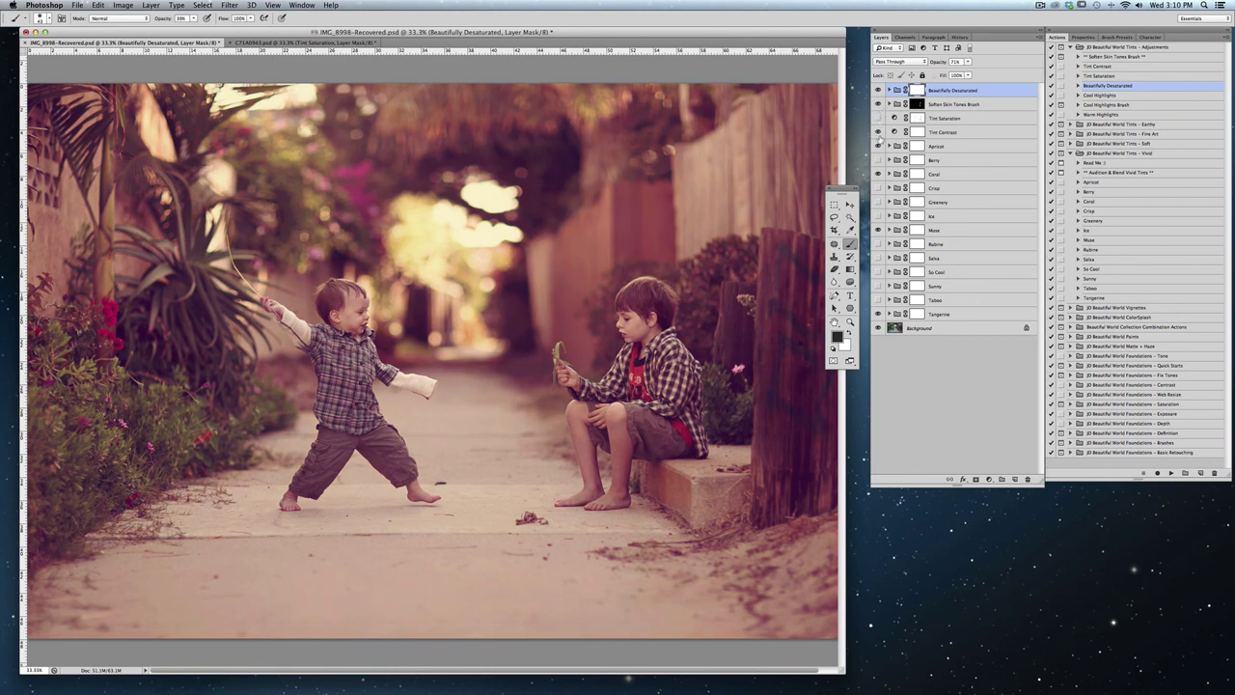
{"action": "left_click", "coordinate": [878, 132]}
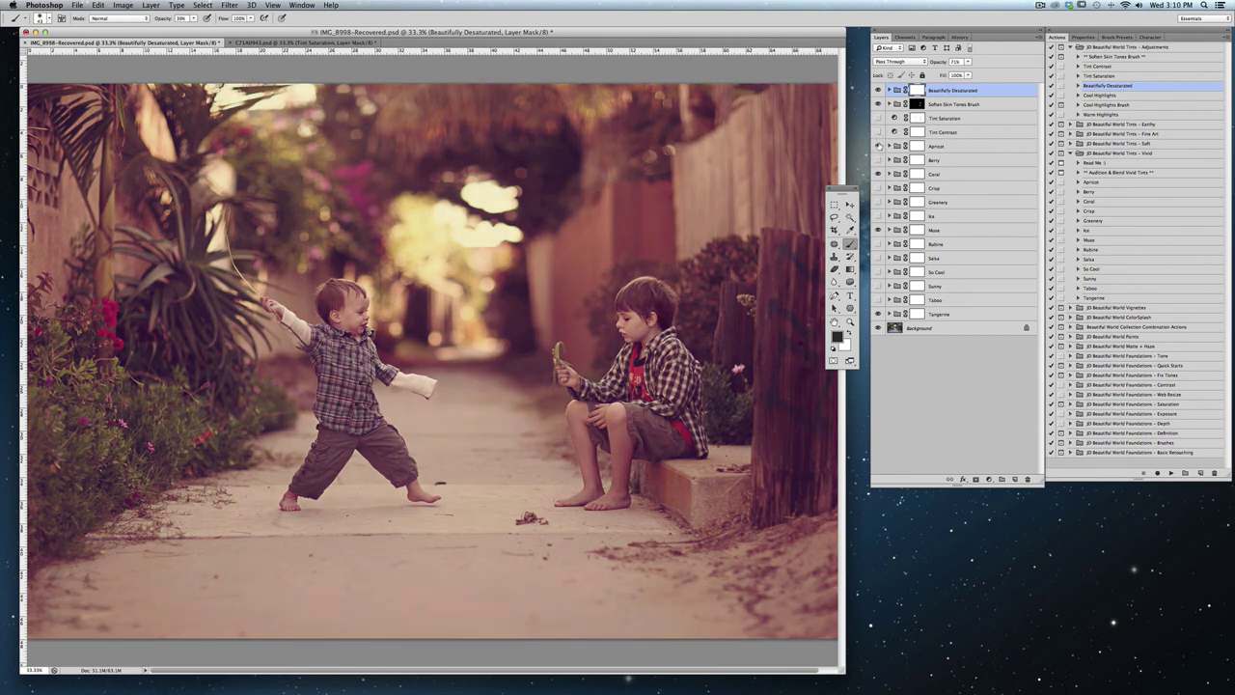
{"action": "left_click", "coordinate": [878, 146]}
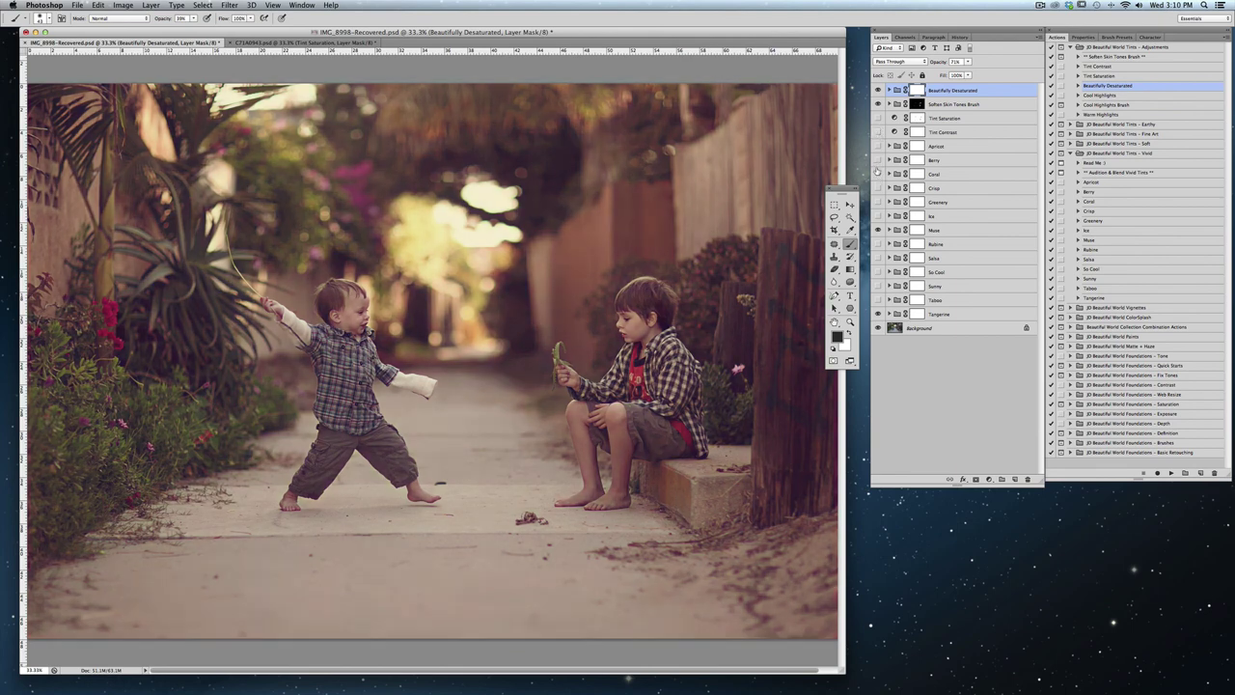